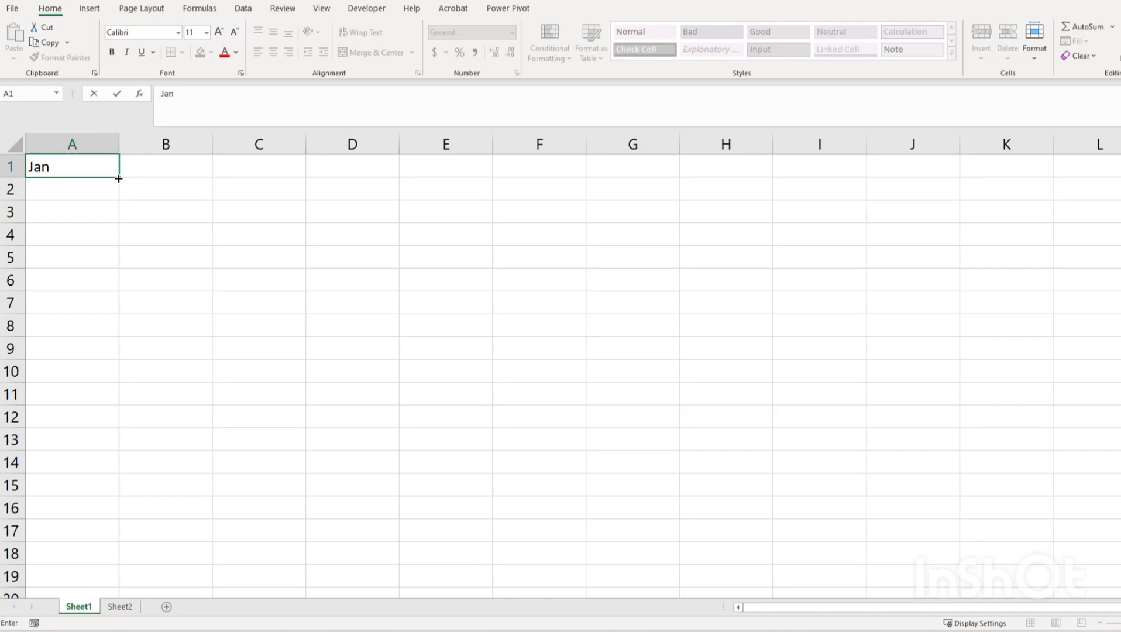
- Fill the abbreviated month series from Jan in A1 down through A12
drag(118, 178, 119, 421)
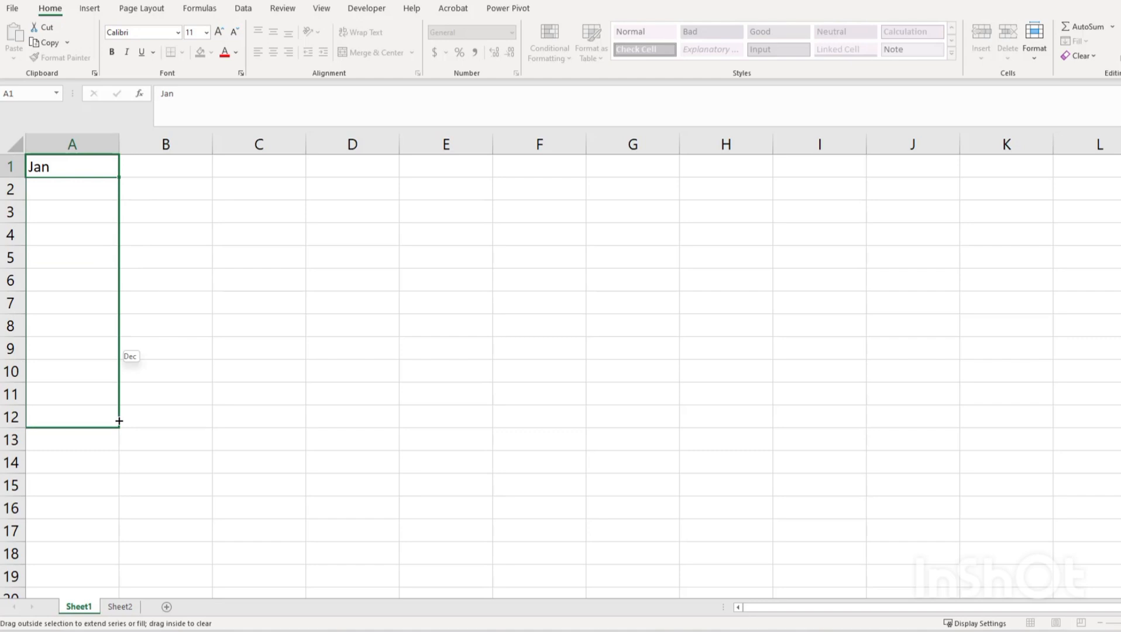
drag(119, 421, 119, 420)
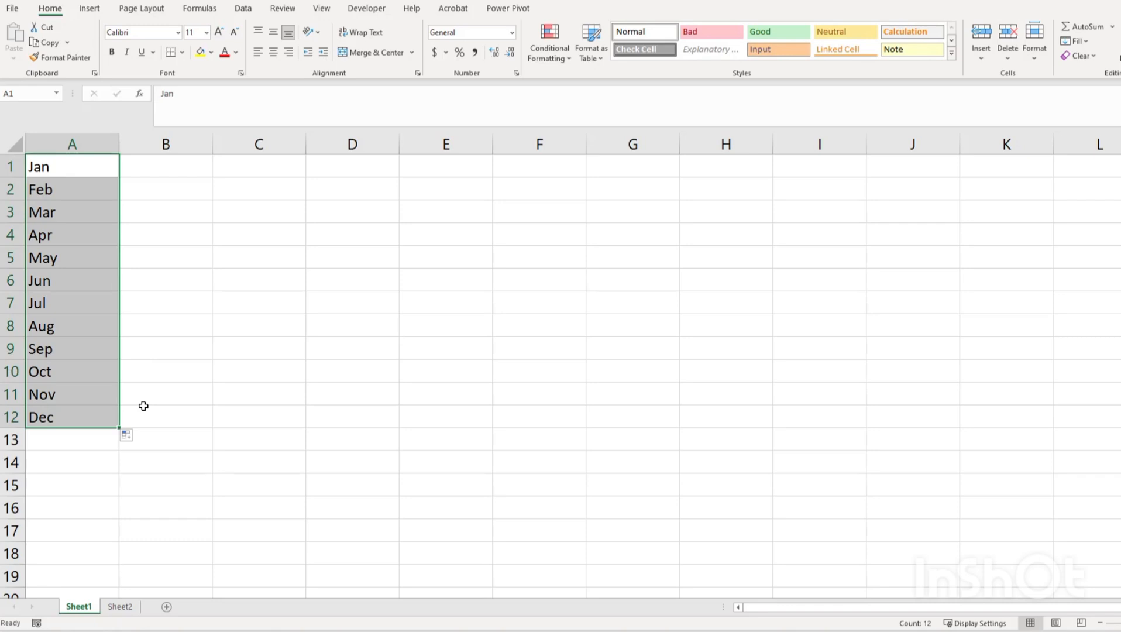
- Enter Jan in D5, try filling the month series across to I5, and undo the fill
click(373, 261)
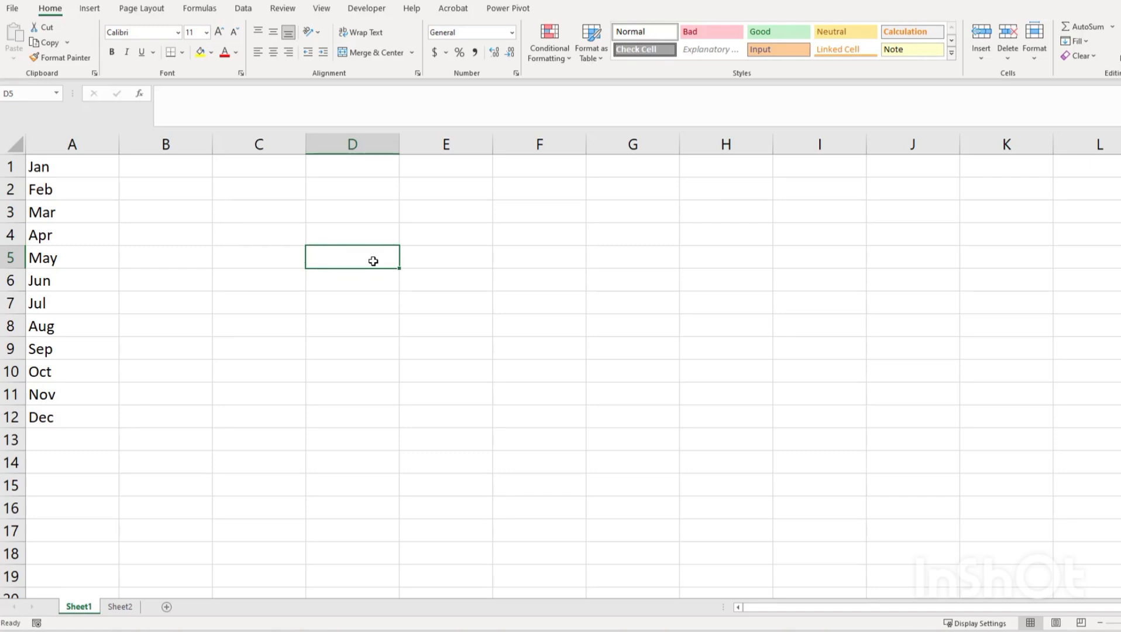
text(Jan)
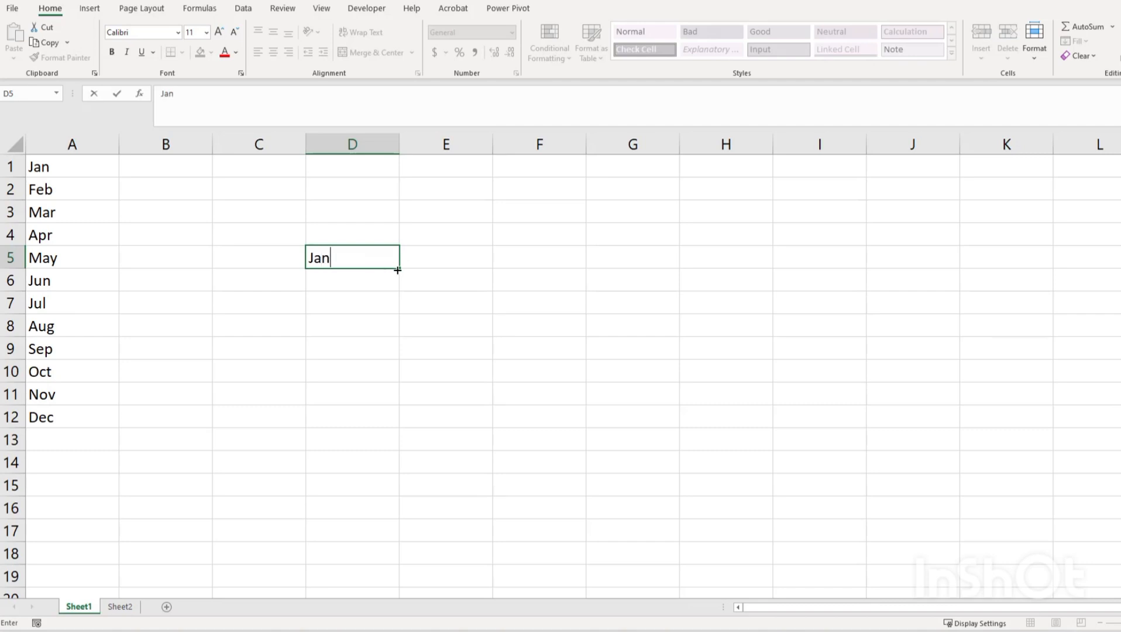
drag(399, 268, 897, 291)
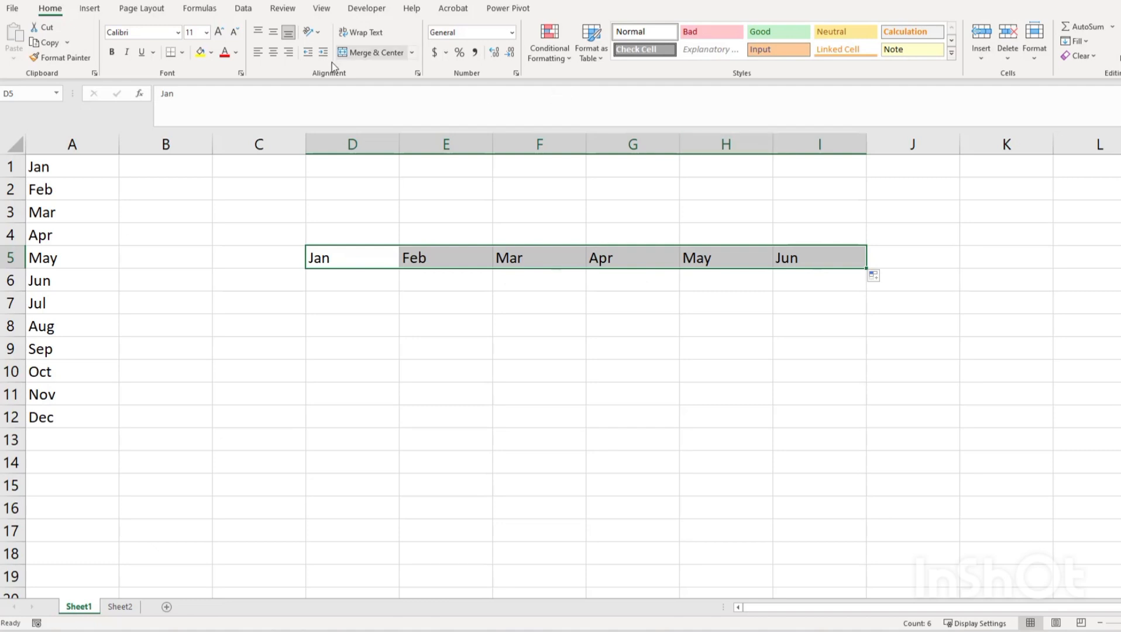
key(ctrl+z)
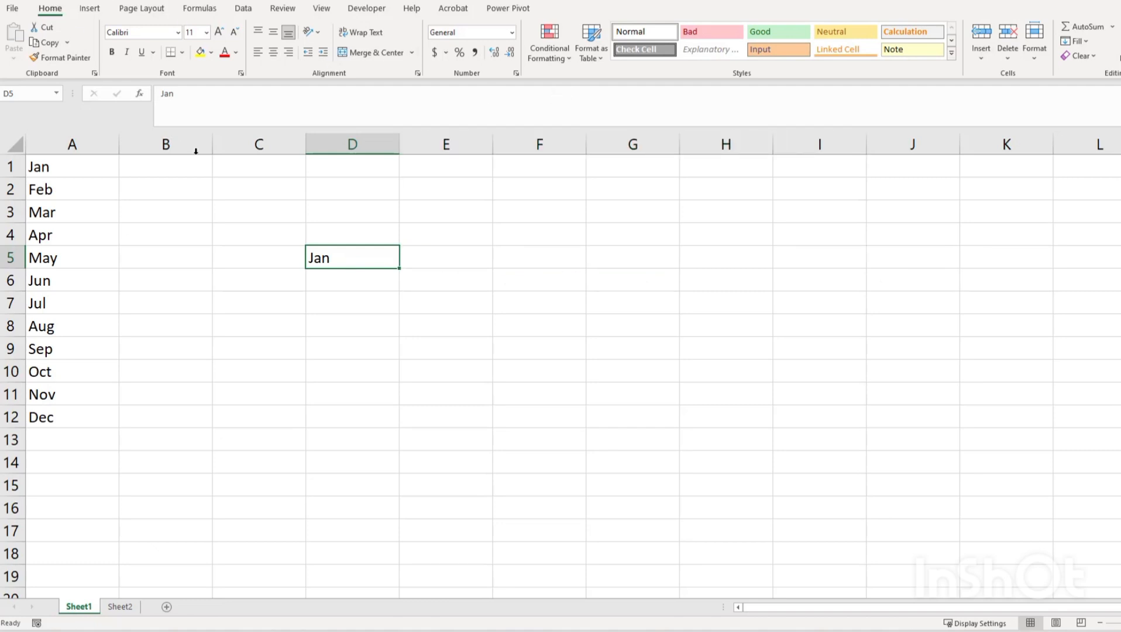
- Try filling the months backward from D5 up to D2 and across to C5, undoing both fills and the D5 entry
drag(399, 266, 387, 183)
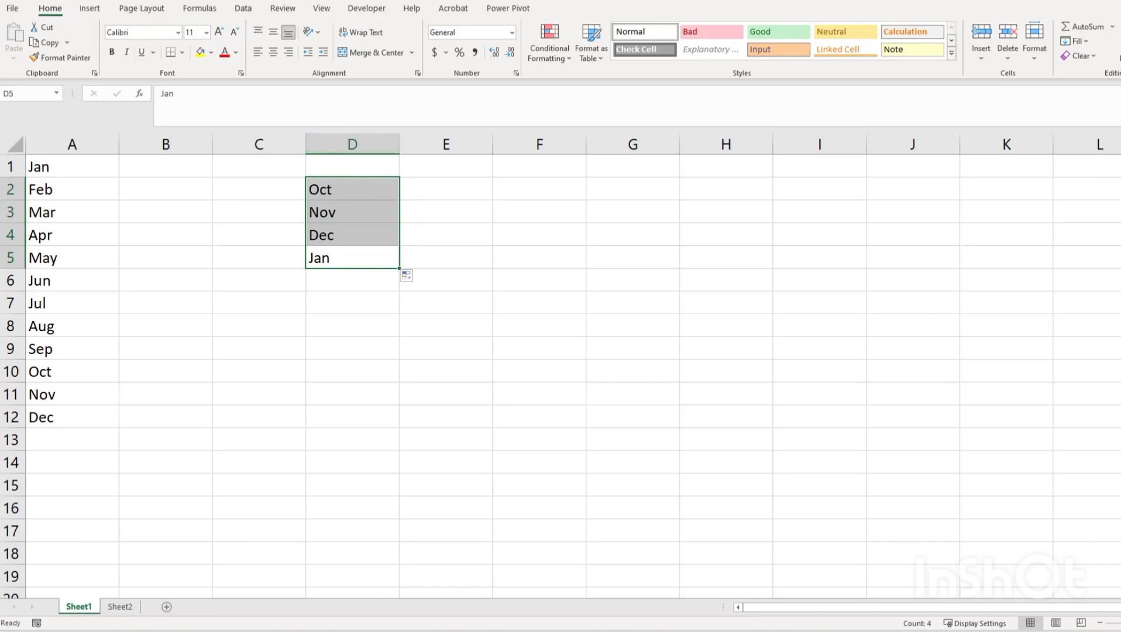
key(ctrl+z)
drag(399, 268, 181, 261)
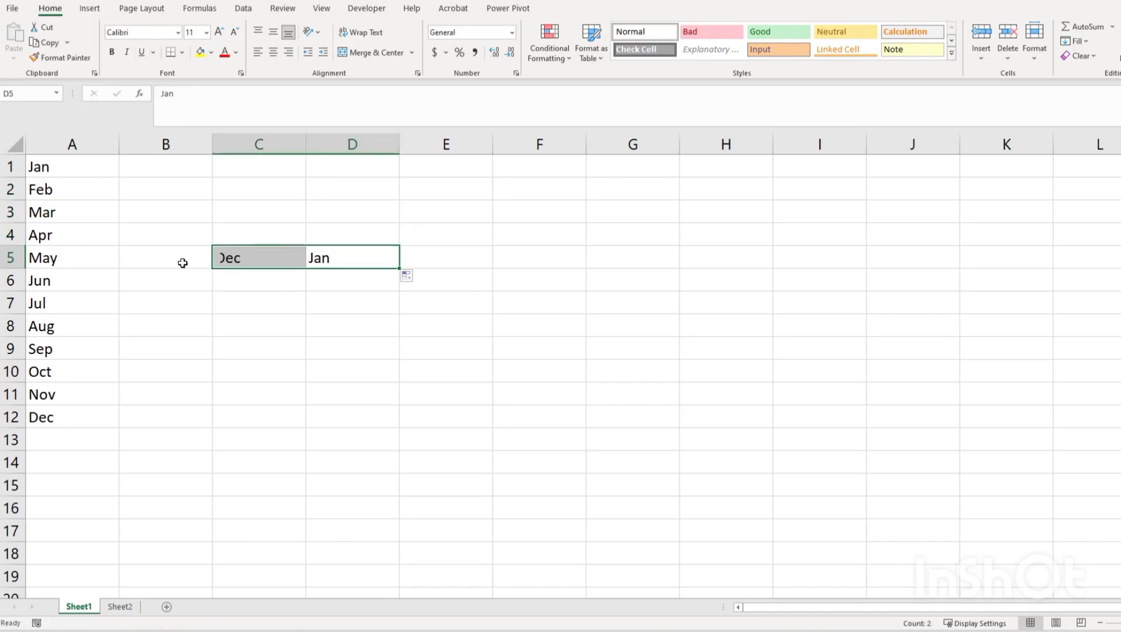
key(ctrl+z)
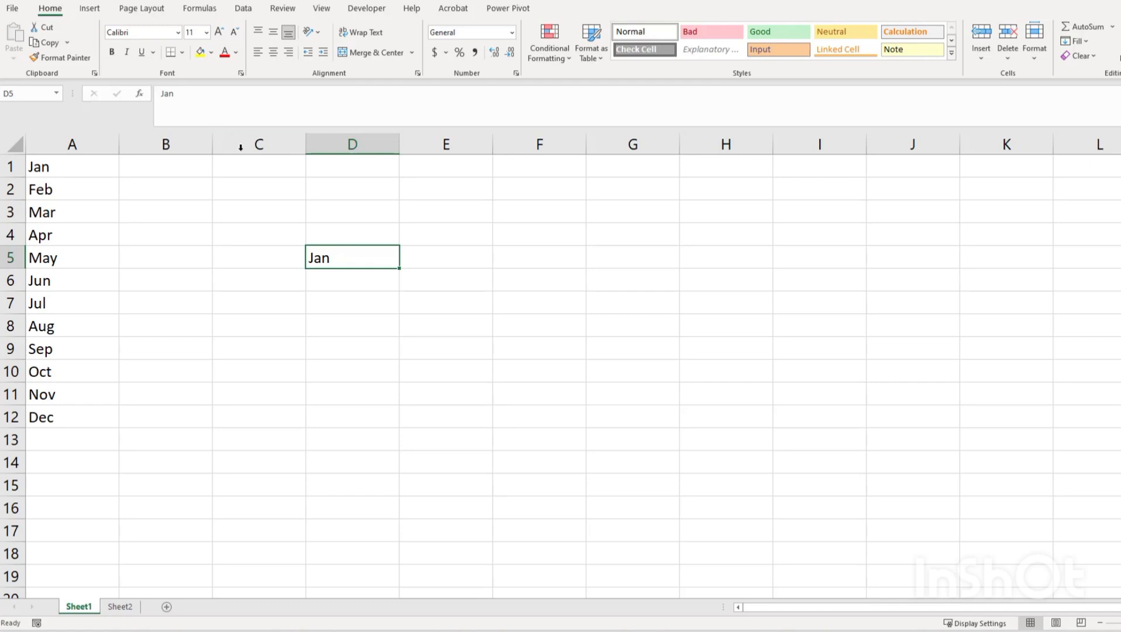
key(ctrl+z)
- Enter January in B1 and fill the full month names down through B12
click(158, 171)
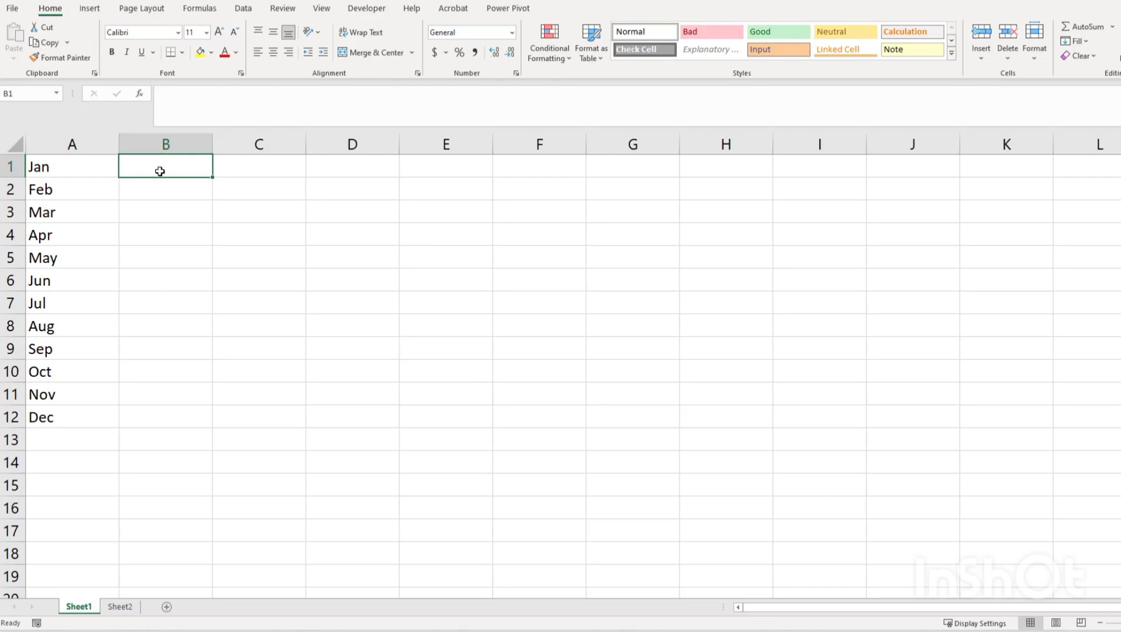
text(Janua)
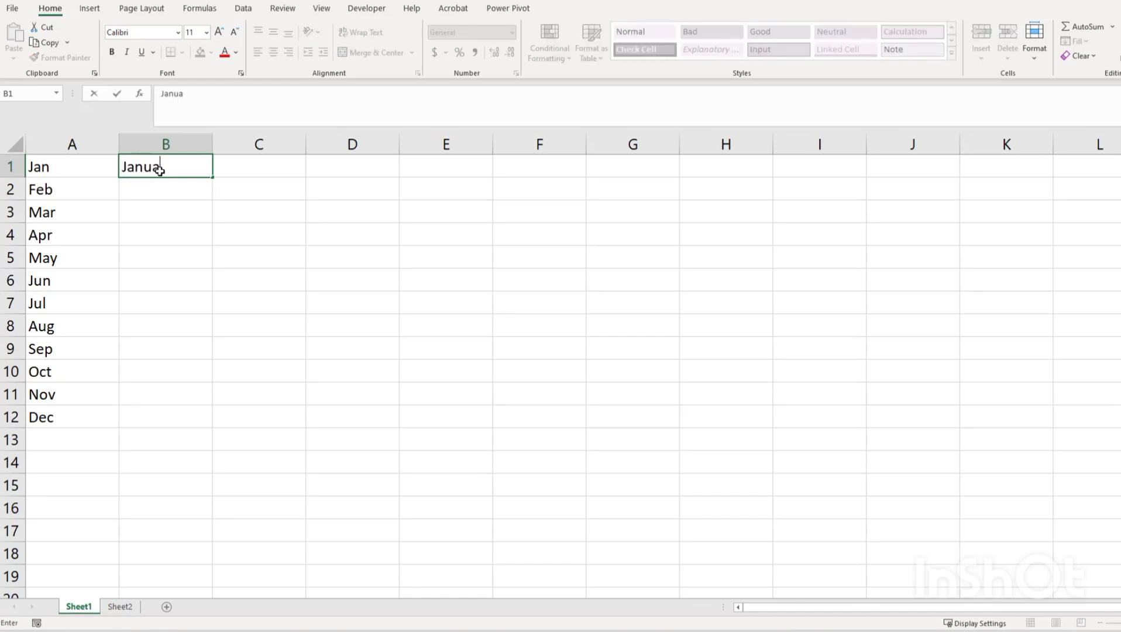
text(ry)
drag(212, 178, 195, 414)
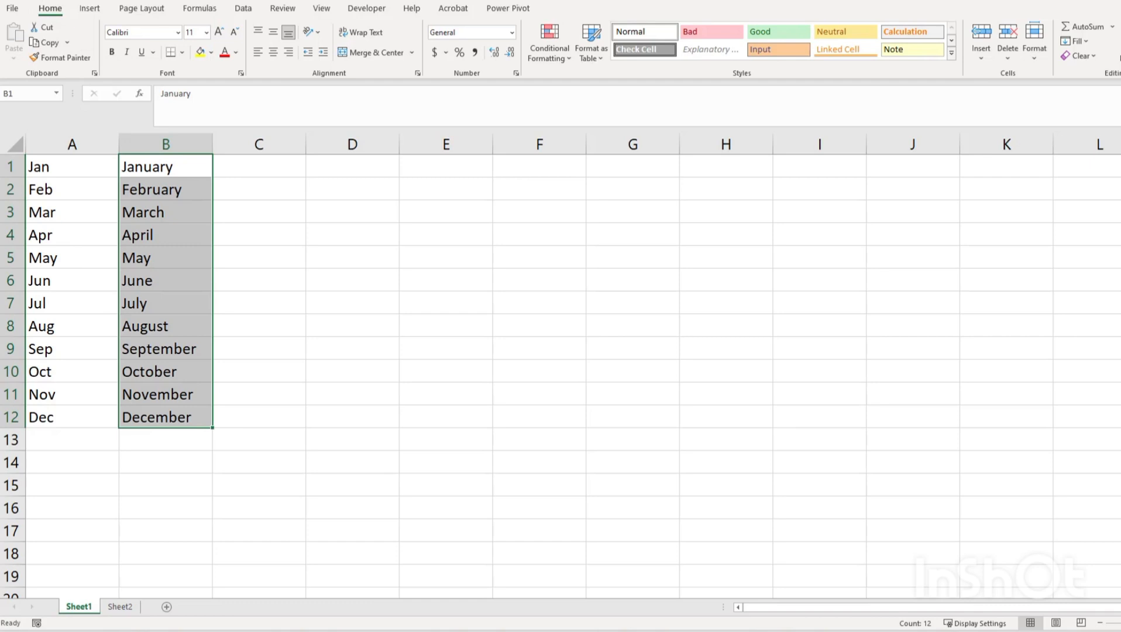
key(ctrl+z)
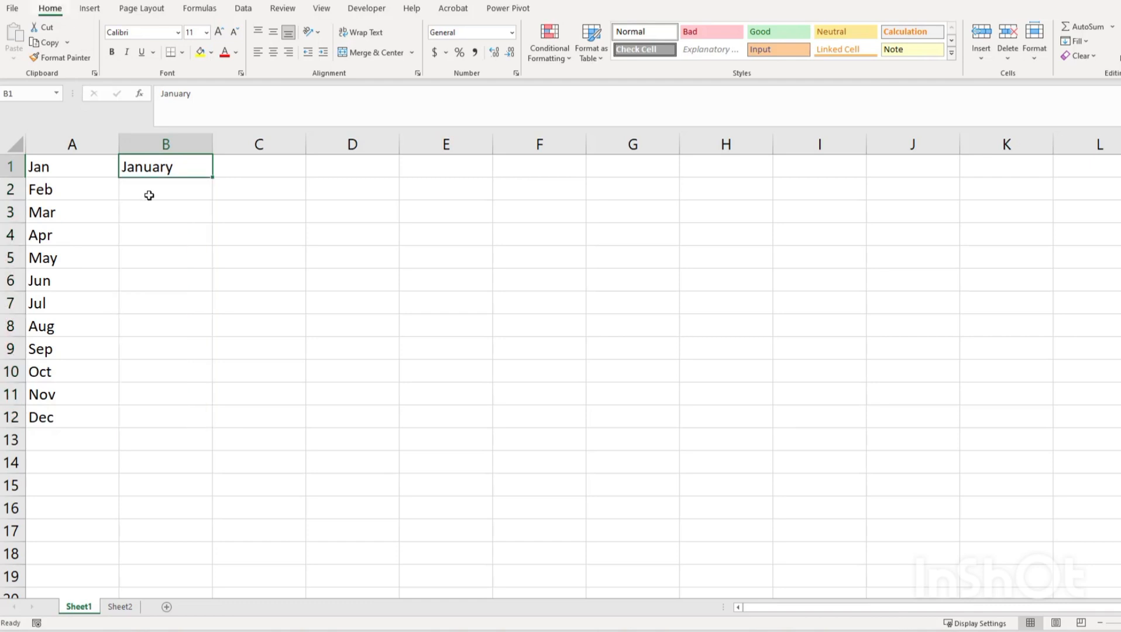
double_click(212, 179)
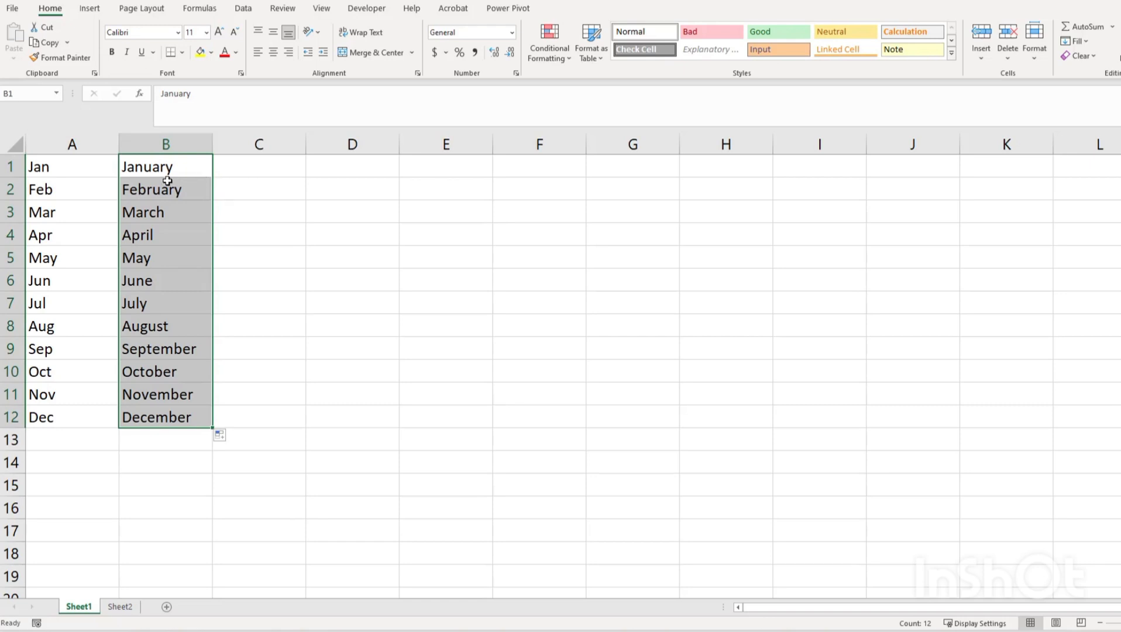
- Enter Mon in C1 and fill the abbreviated weekdays down through C12
drag(72, 167, 51, 420)
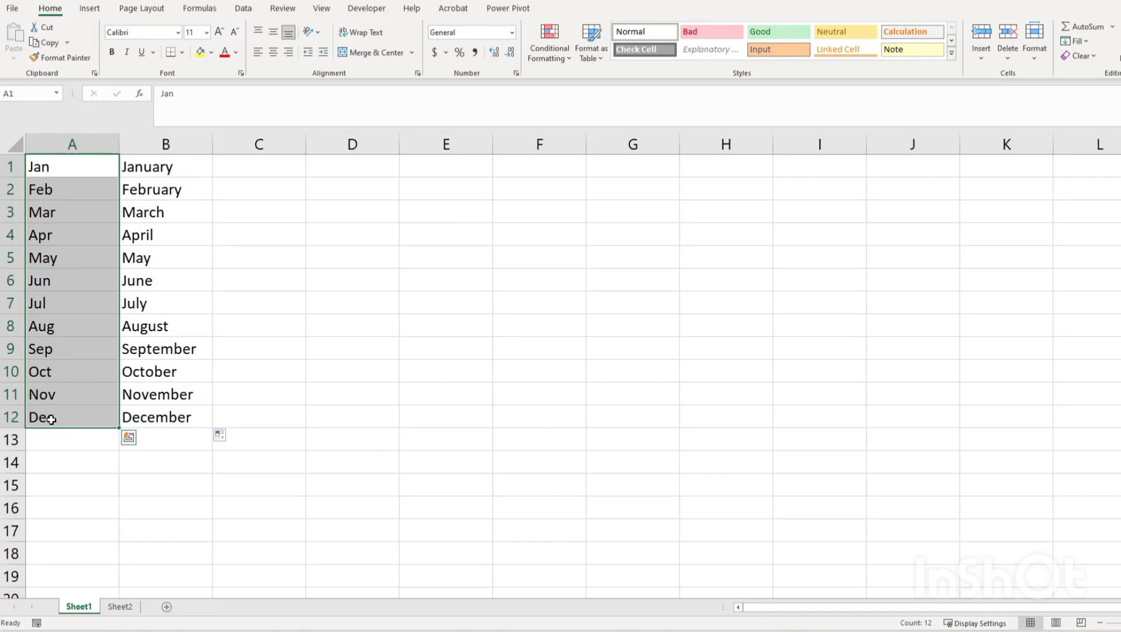
click(260, 169)
text(Mon)
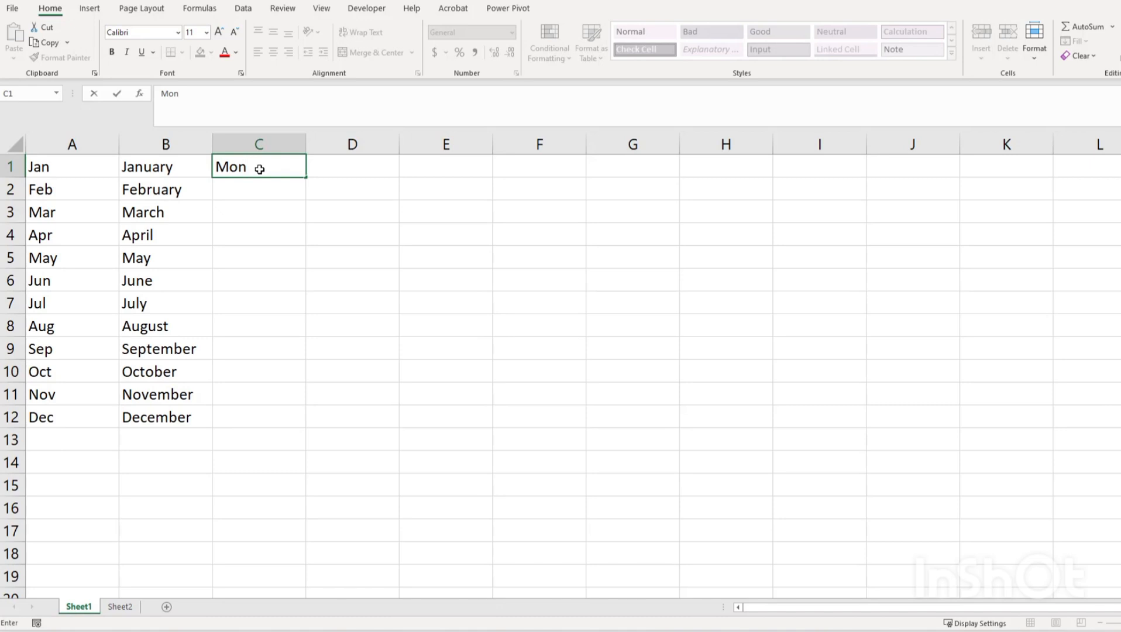
double_click(306, 178)
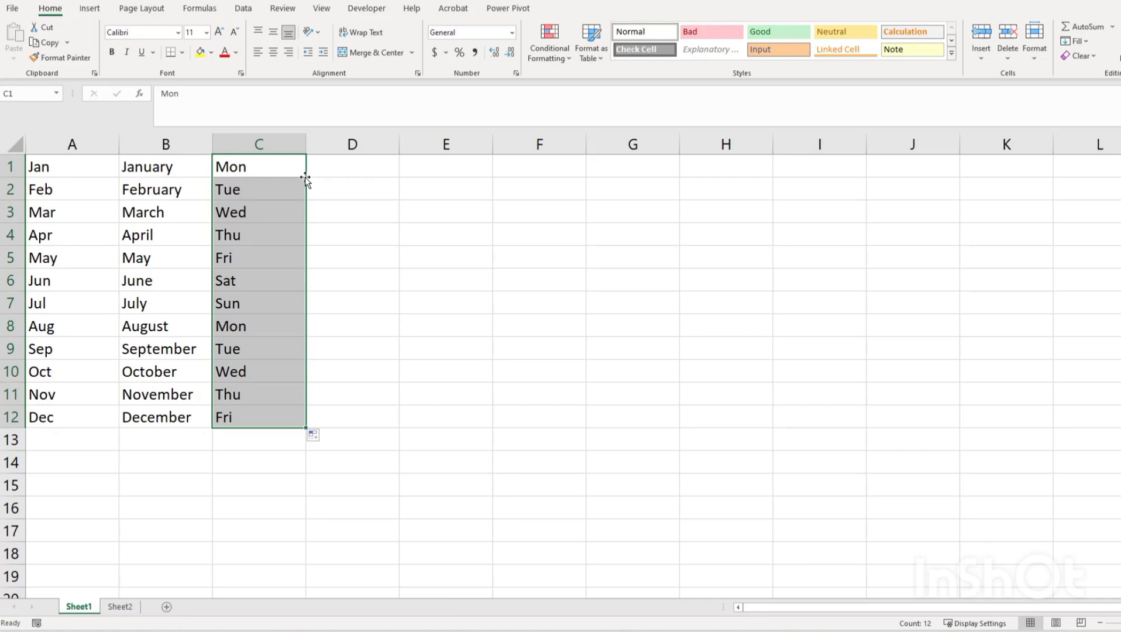
- Enter 1 in D1 and fill it down through D12
click(373, 171)
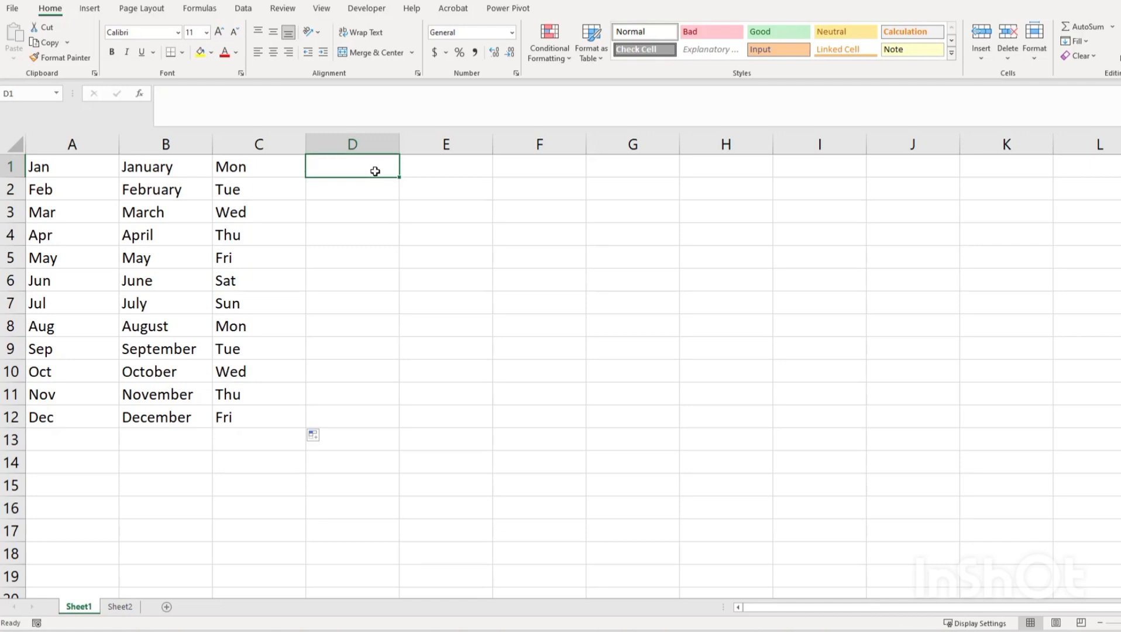
text(1)
key(Return)
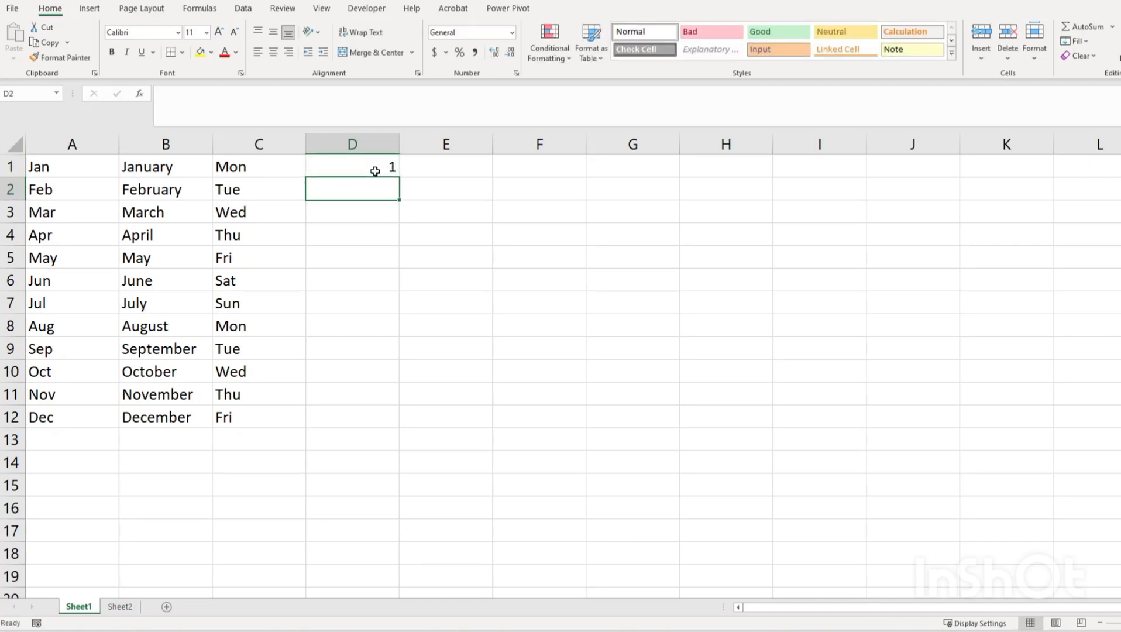
click(375, 171)
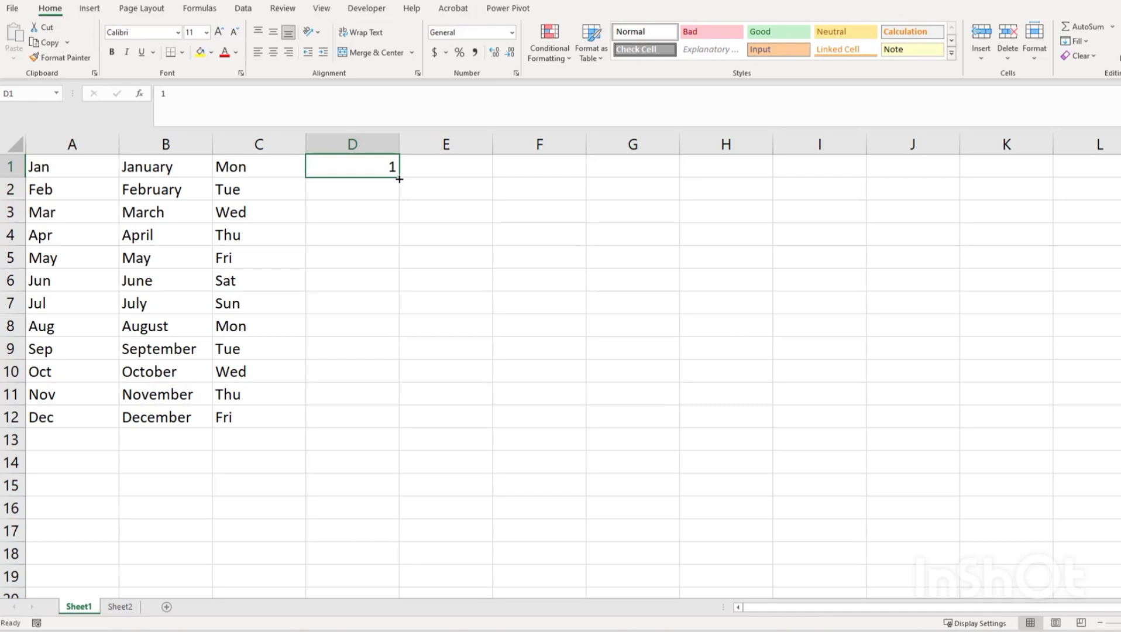
double_click(400, 179)
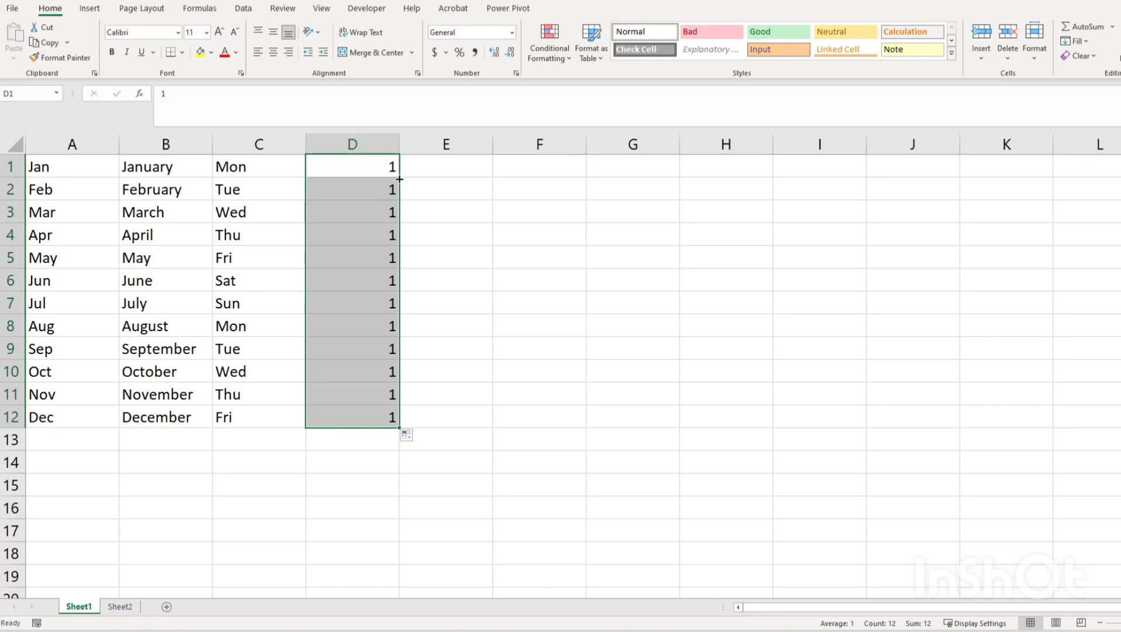
- Enter 1 in E1 and 2 in E2, and use both cells to fill the number series down through E12
click(469, 168)
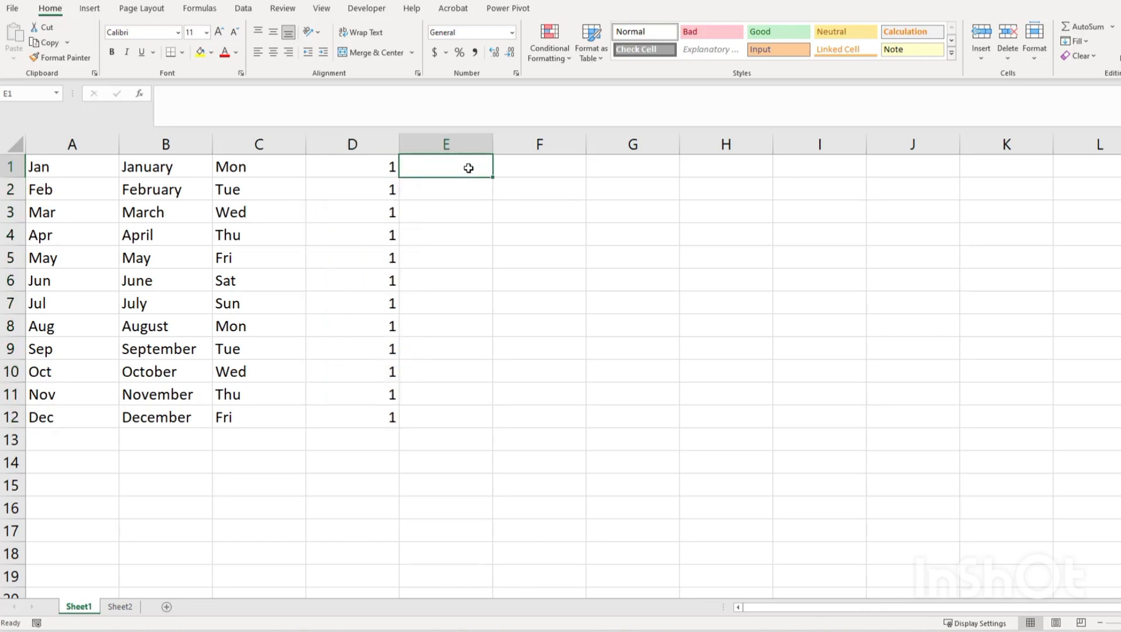
text(1)
key(Return)
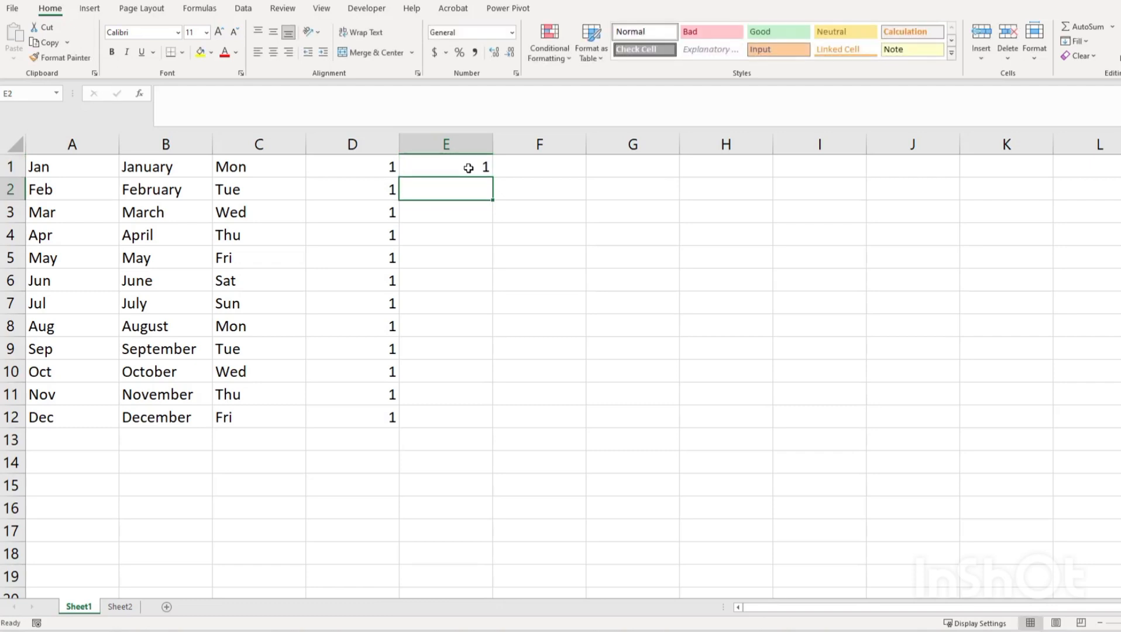
text(2)
key(Return)
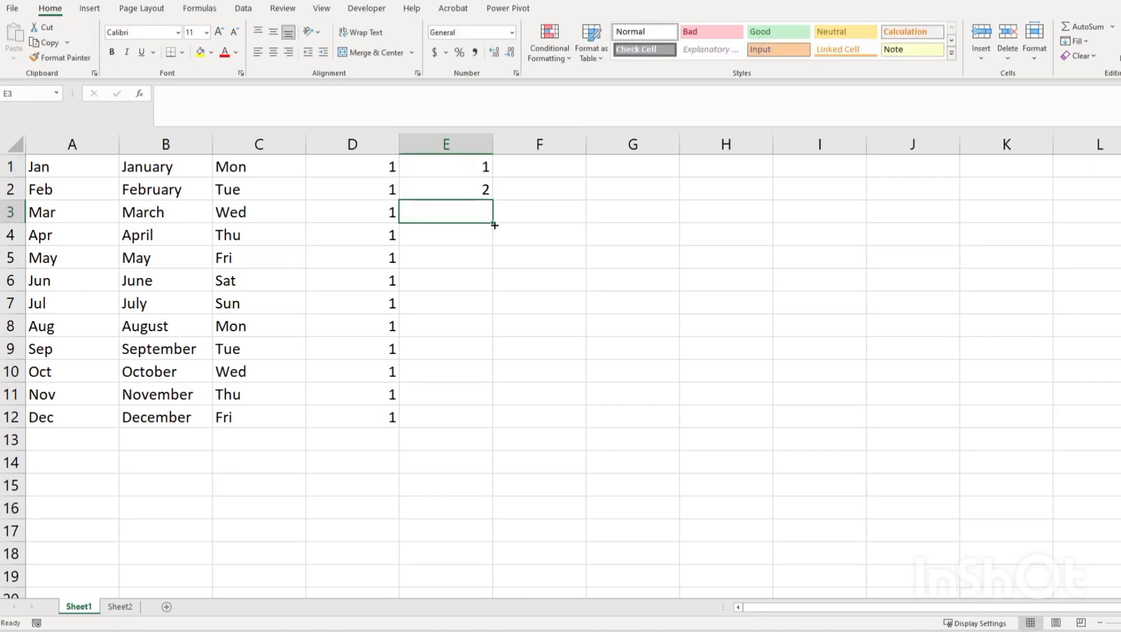
drag(468, 169, 475, 188)
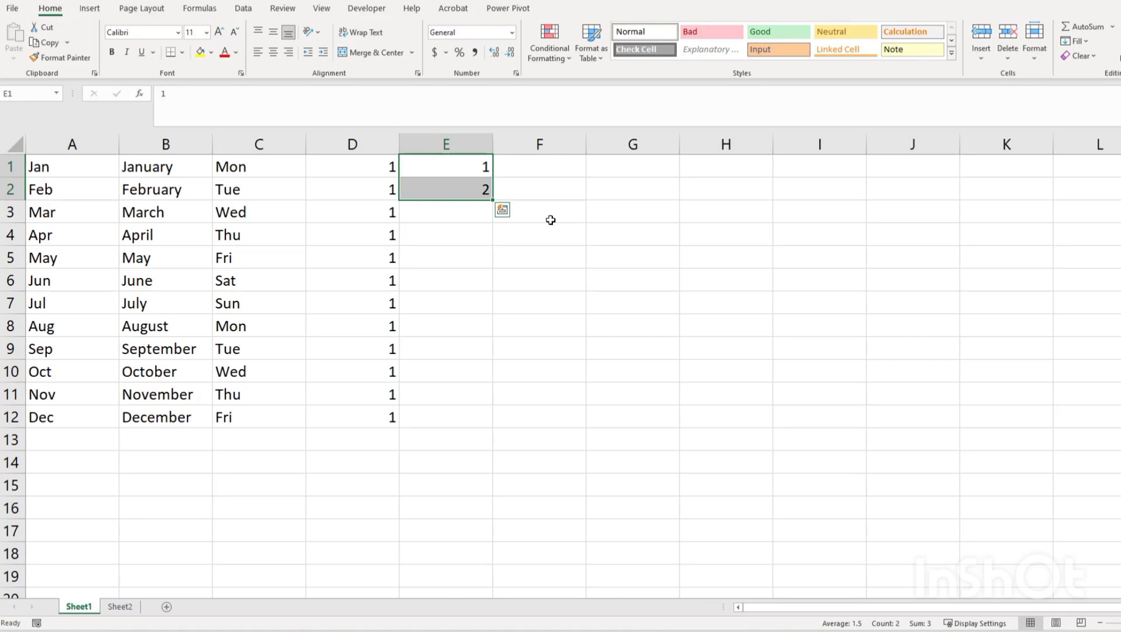
double_click(491, 200)
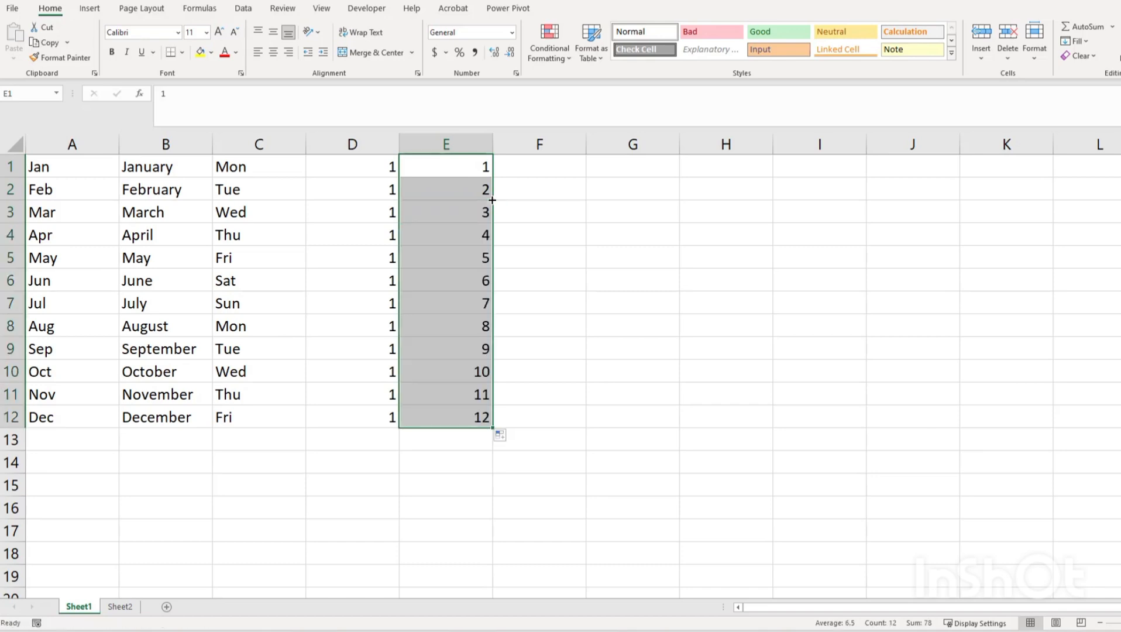
- Enter 5 in F1 and 10 in F2, and use both cells to fill the multiples of five down through F12
click(518, 167)
text(5)
key(Return)
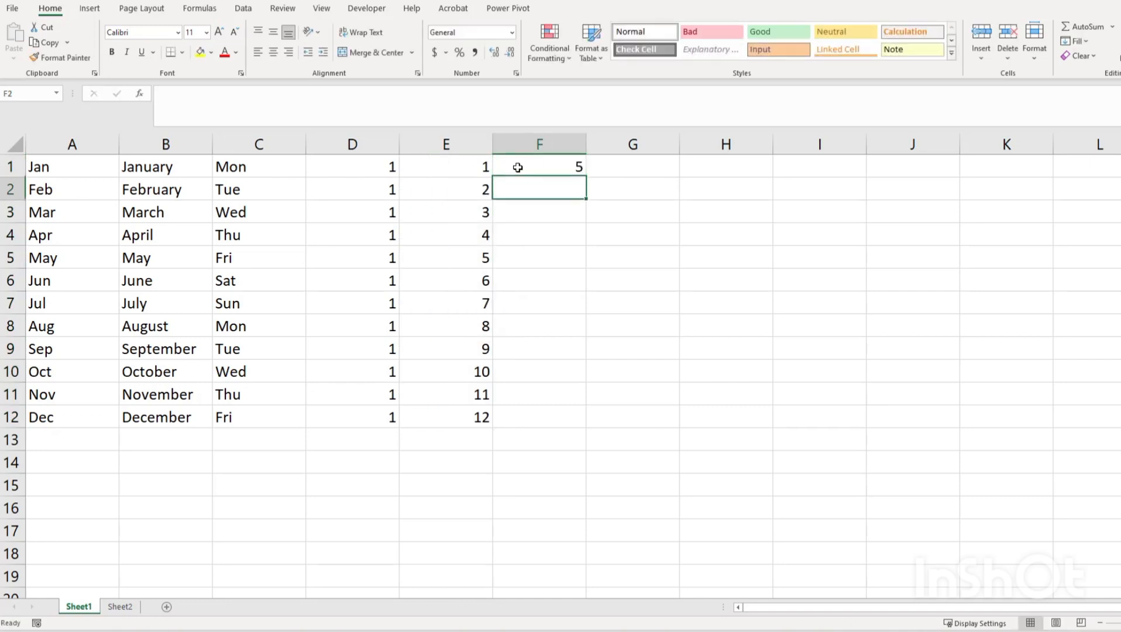
text(10)
key(Return)
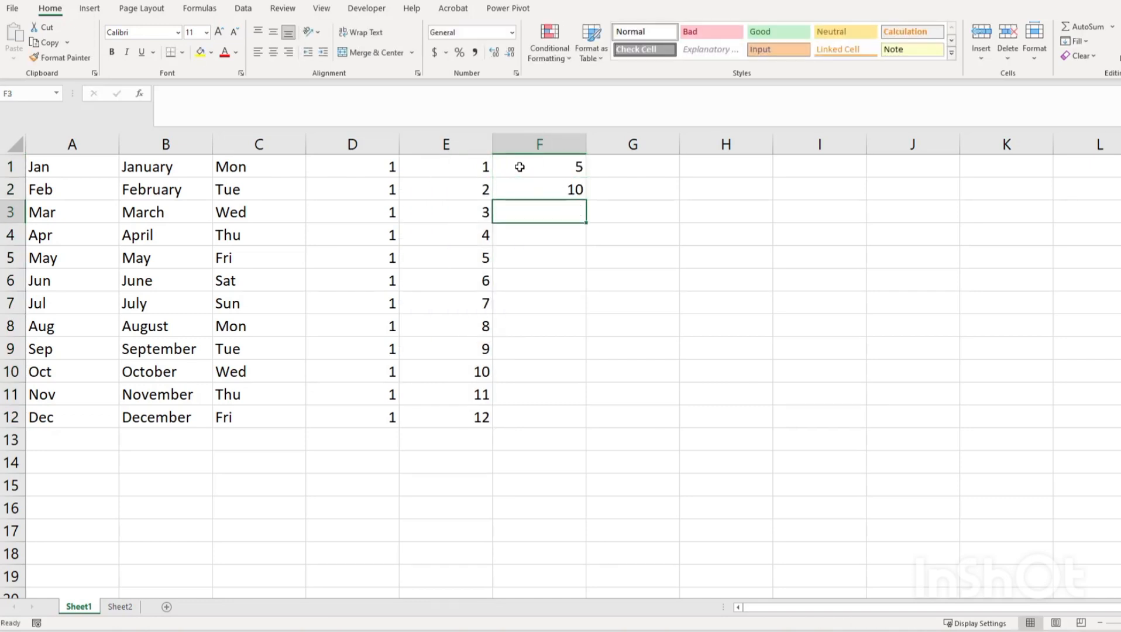
drag(518, 168, 556, 189)
double_click(587, 199)
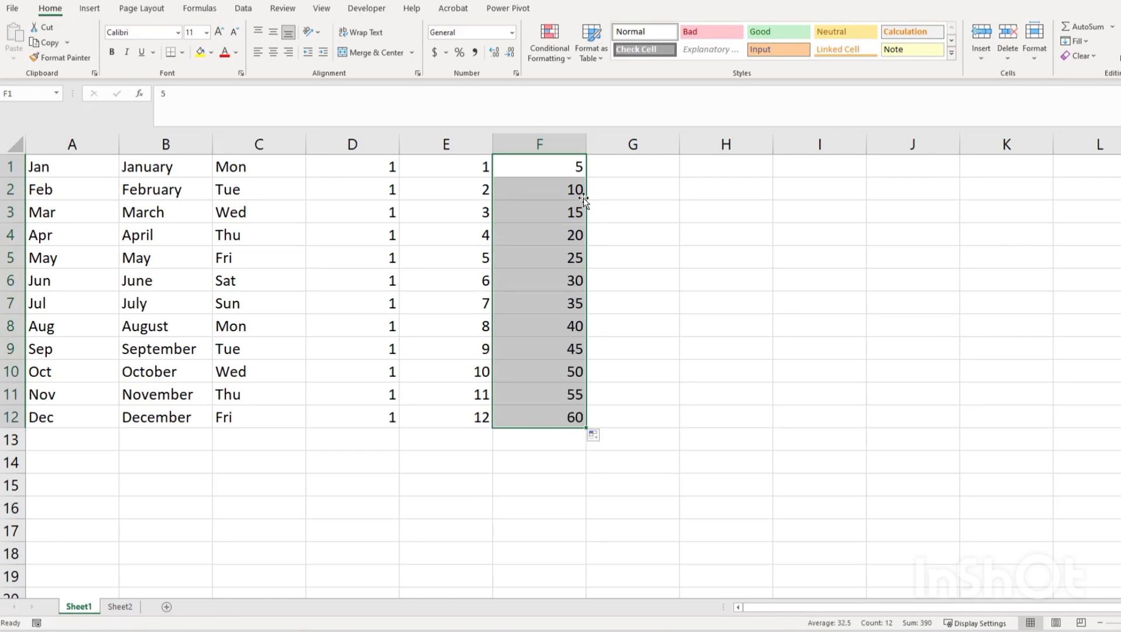
- Review the computer parts list in A1:A17 on Sheet2 and return to Sheet1
click(620, 167)
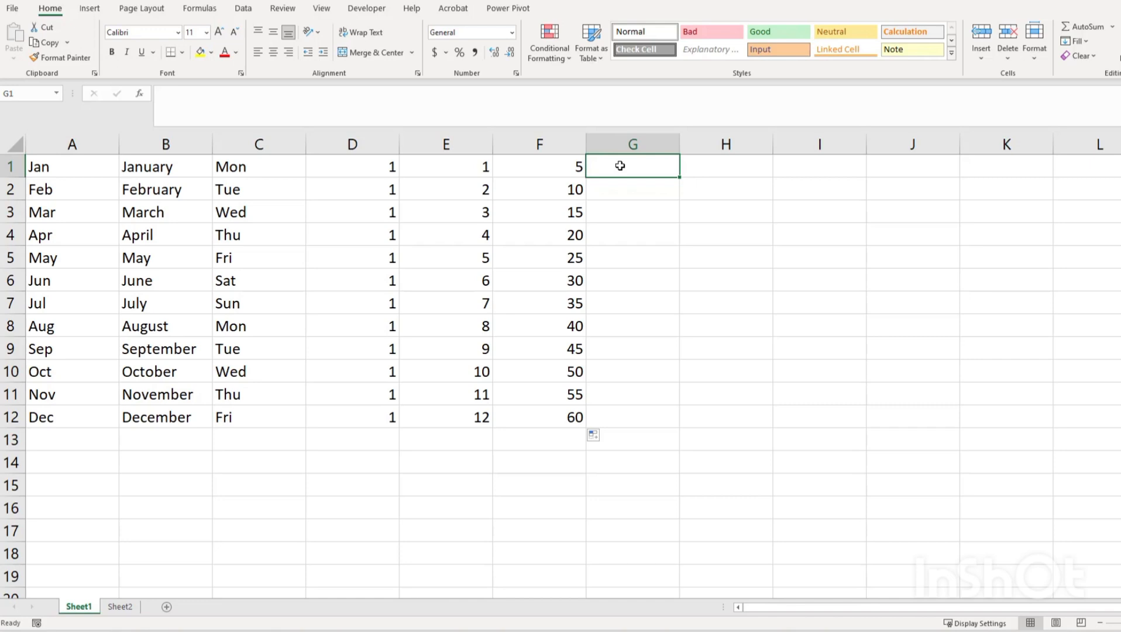
click(127, 609)
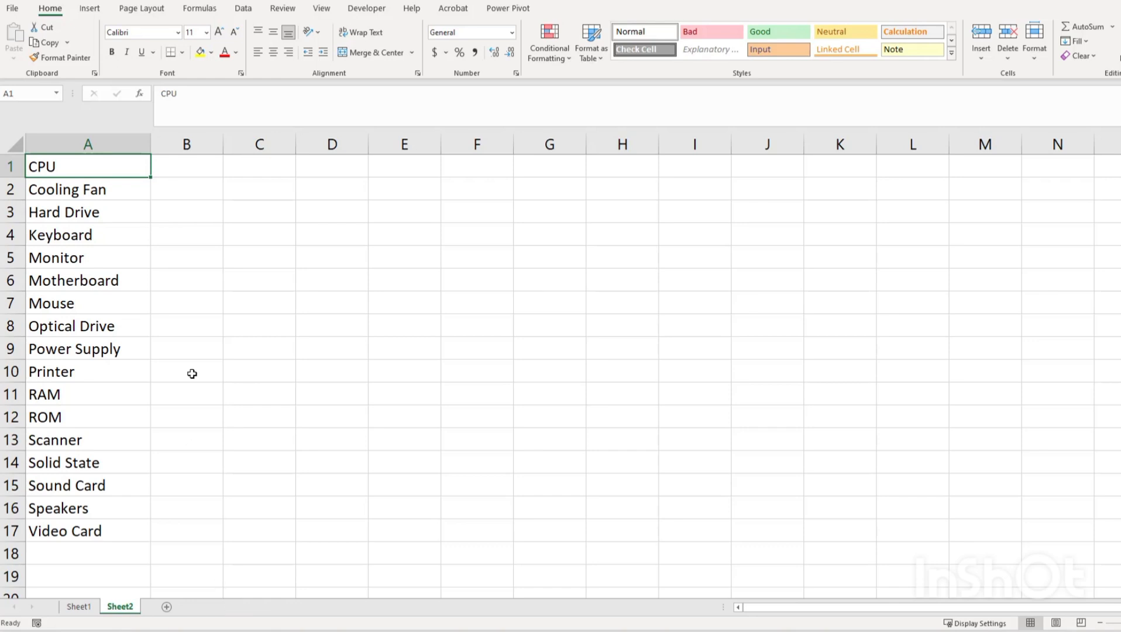
drag(79, 173, 51, 528)
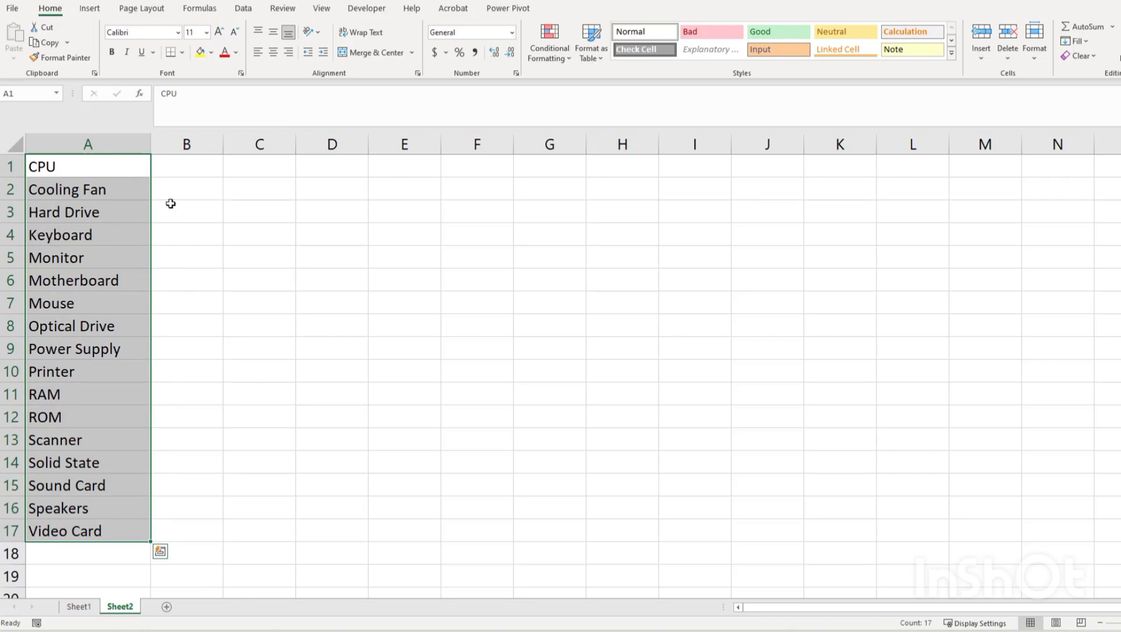
click(122, 168)
click(82, 607)
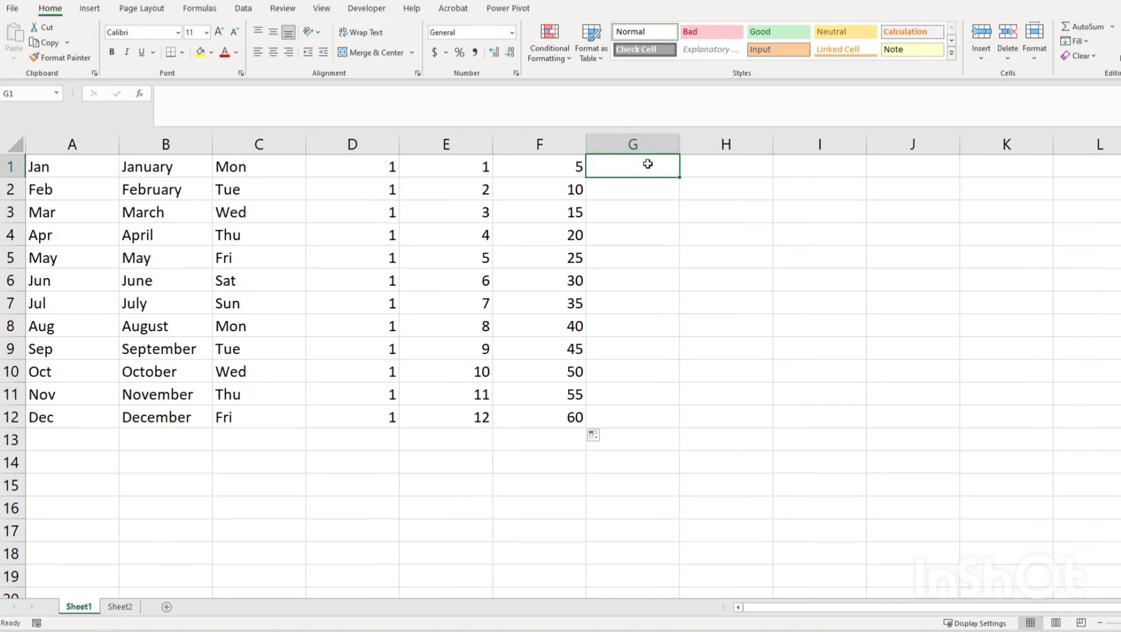
- Open the Custom Lists editor from the General section of Excel's advanced options
click(11, 9)
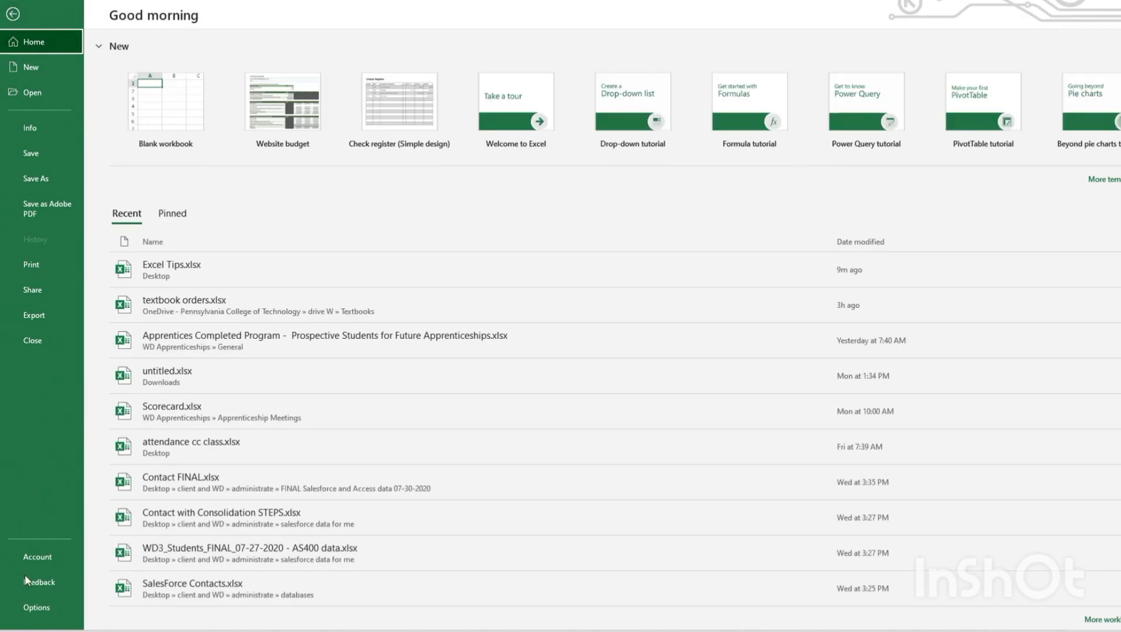
click(30, 612)
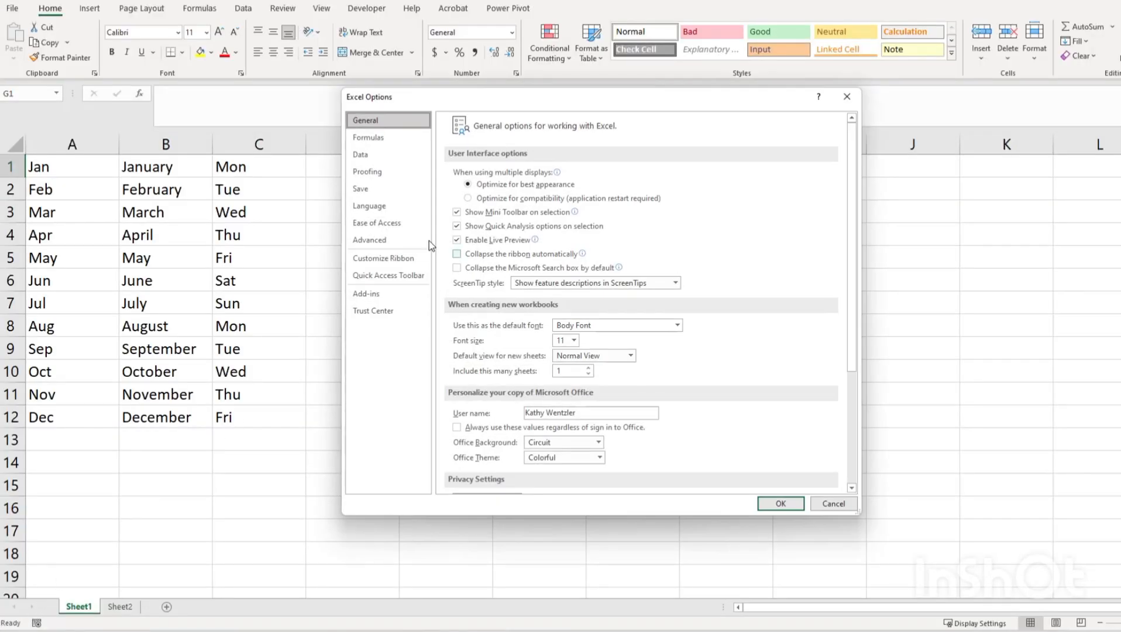
click(379, 242)
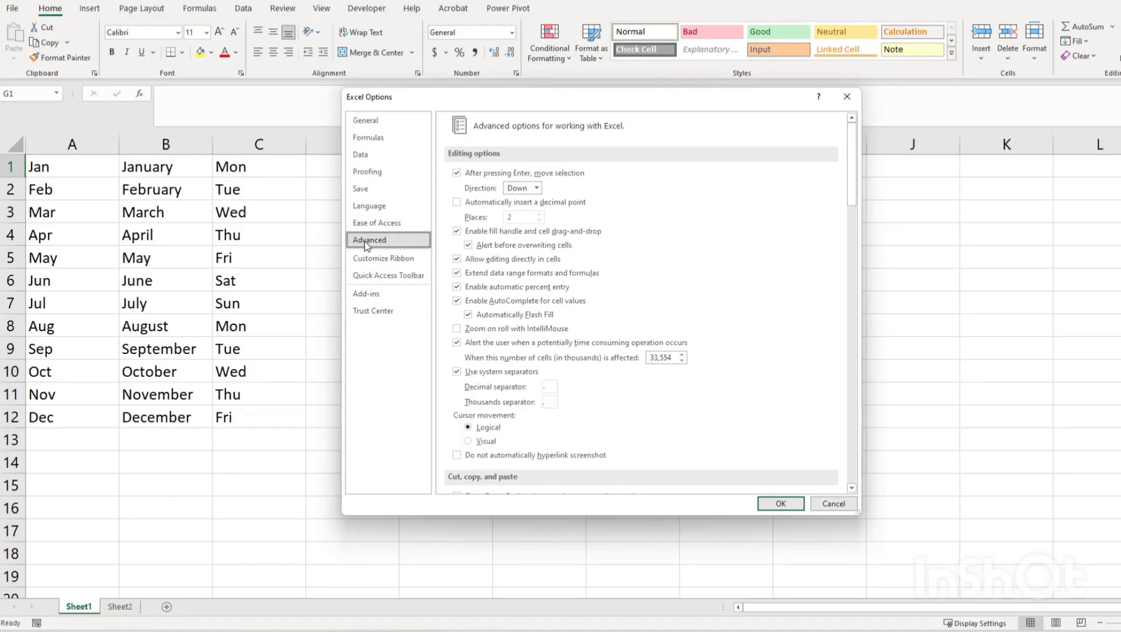
scroll(628, 398, down, 3)
scroll(628, 398, down, 10)
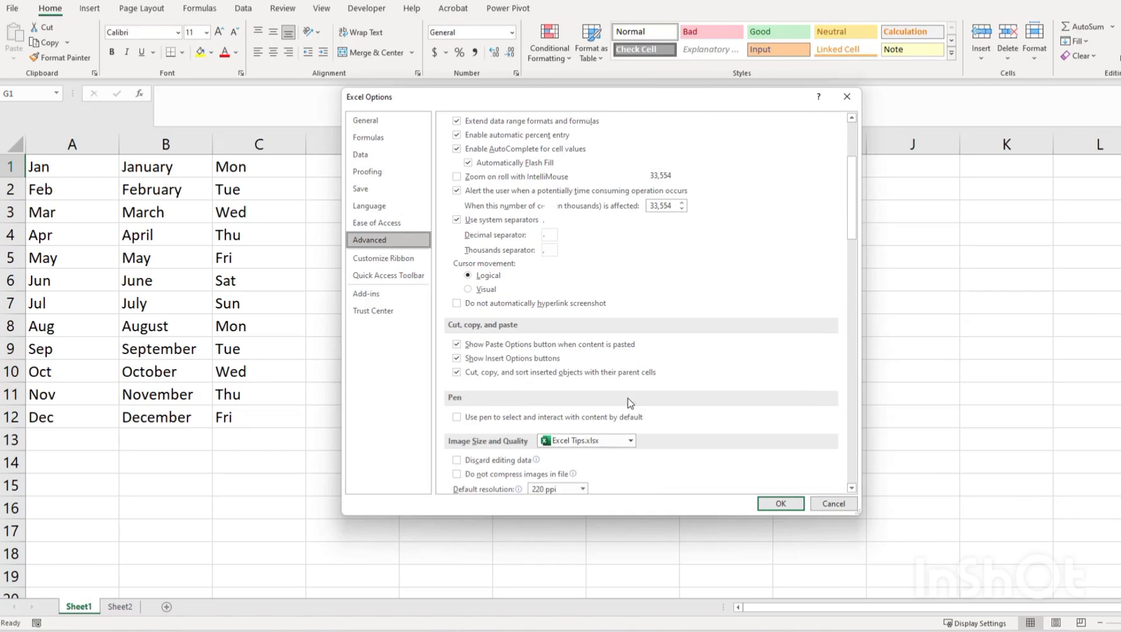
scroll(628, 398, down, 12)
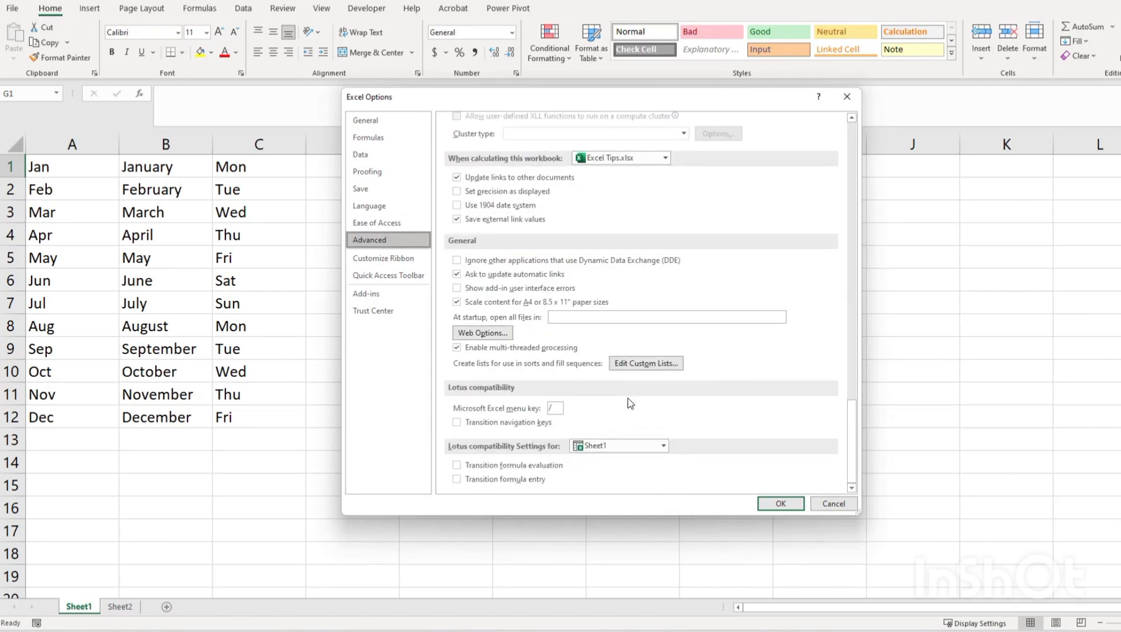
click(643, 366)
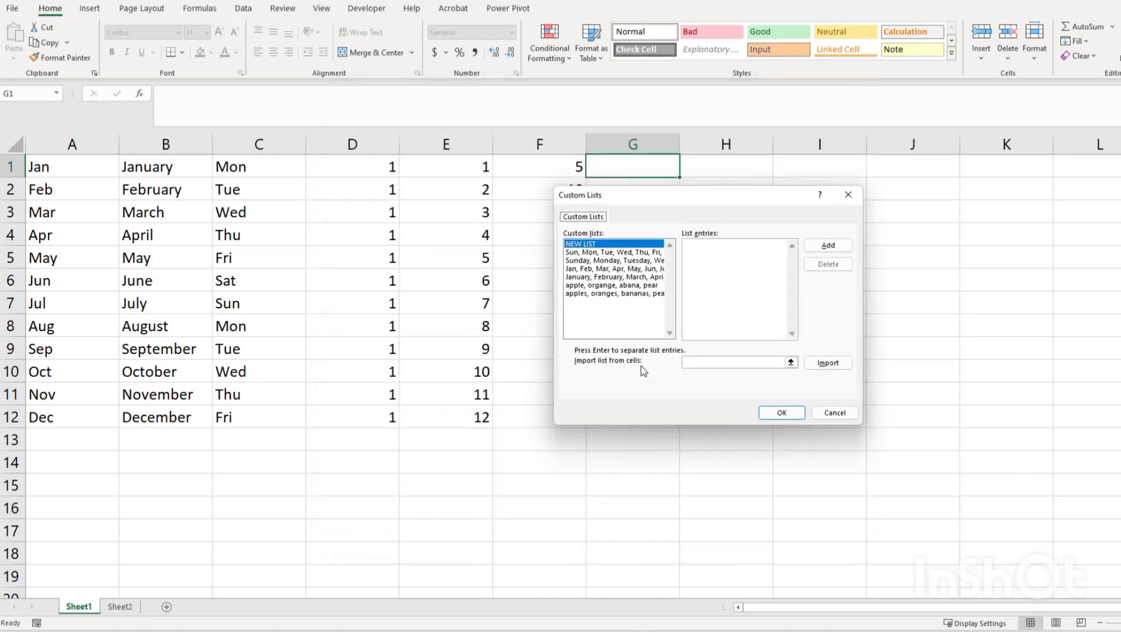
- Import the computer parts in Sheet2 A1:A17 as a new custom list and accept the options
click(791, 363)
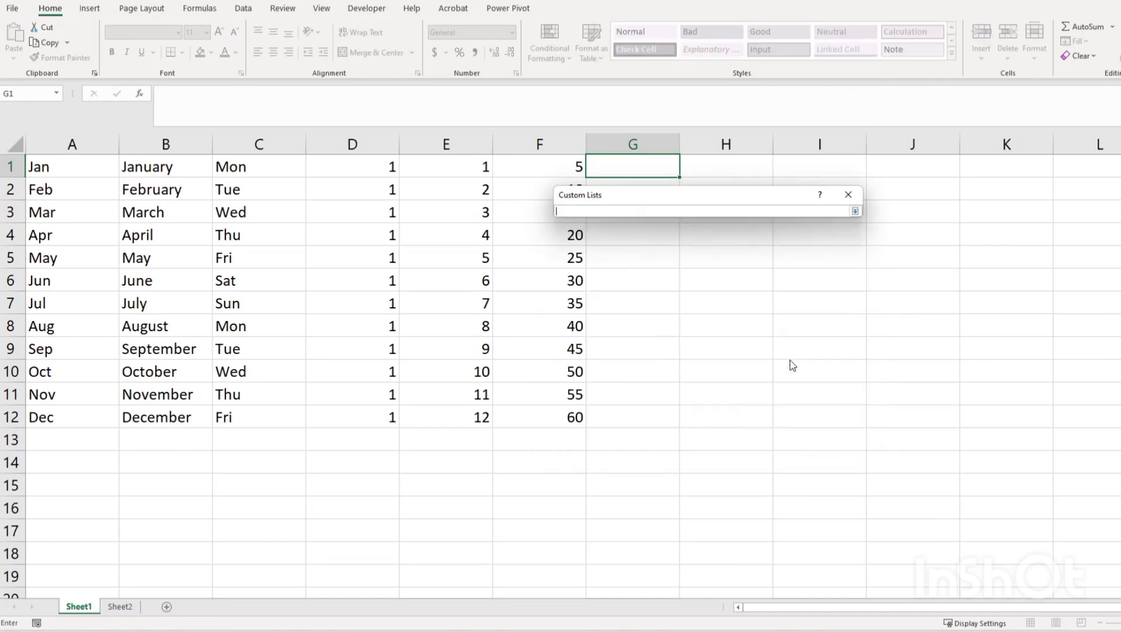
click(121, 609)
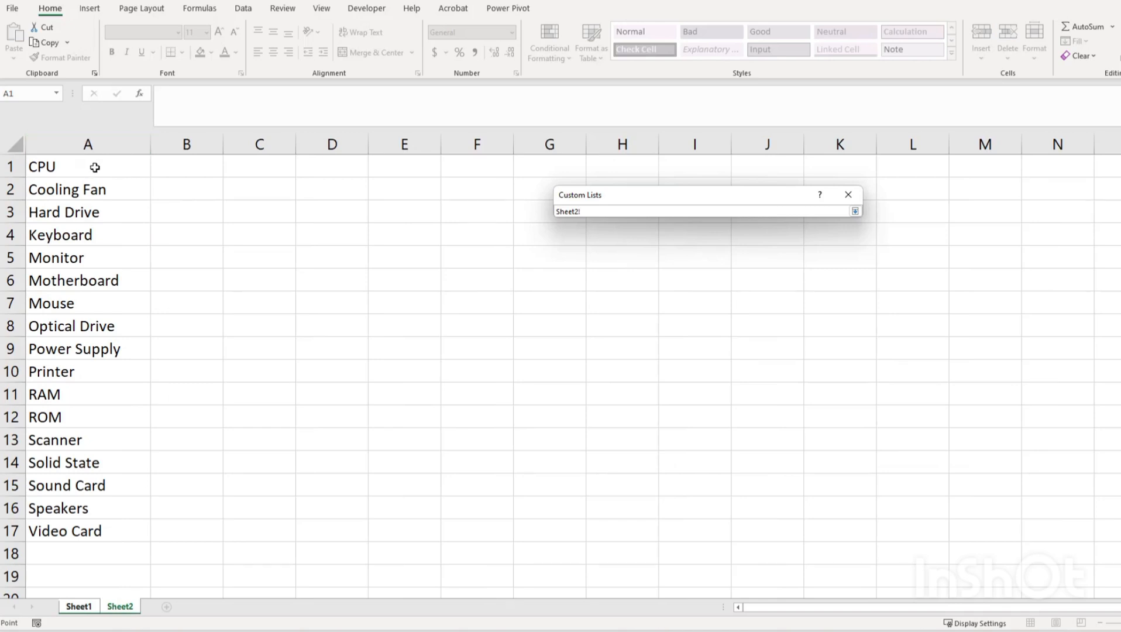
drag(93, 166, 82, 530)
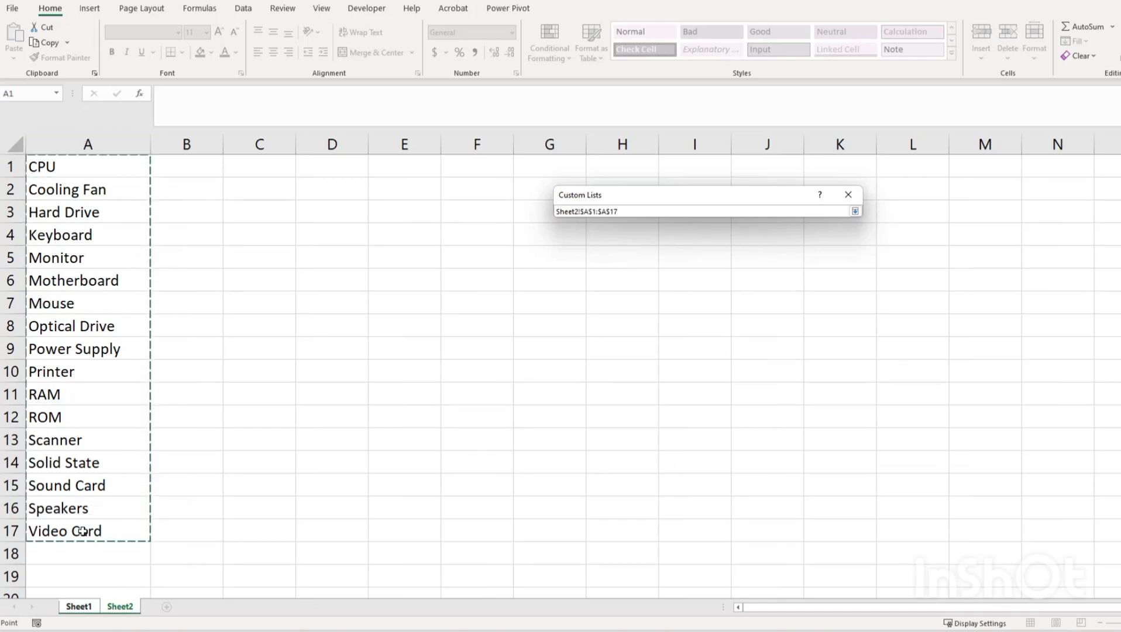
click(855, 212)
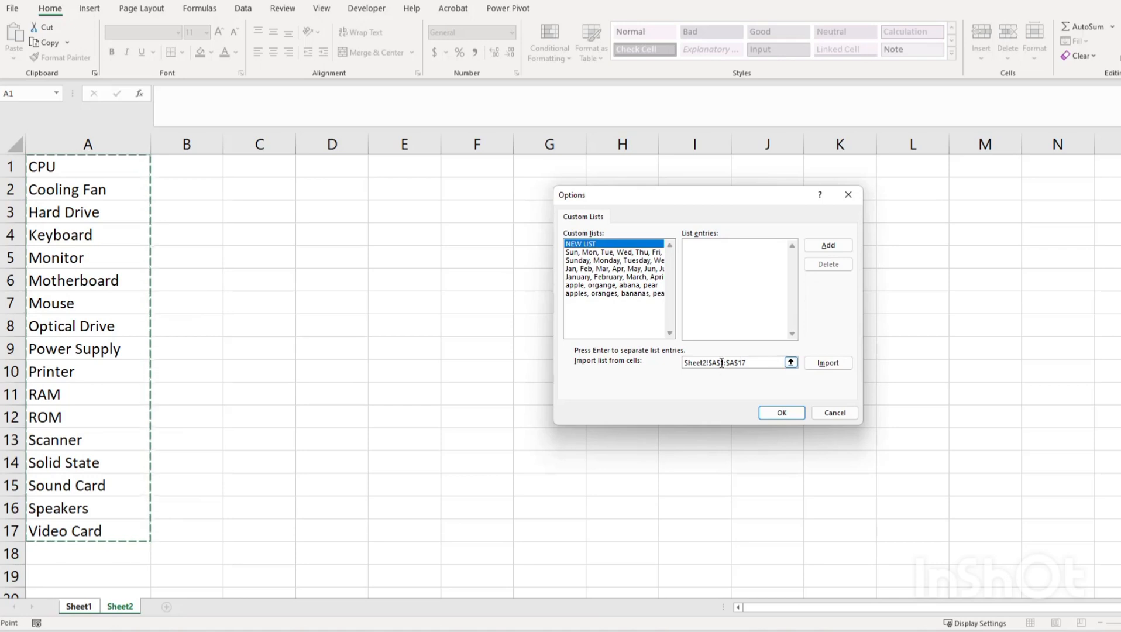
click(835, 364)
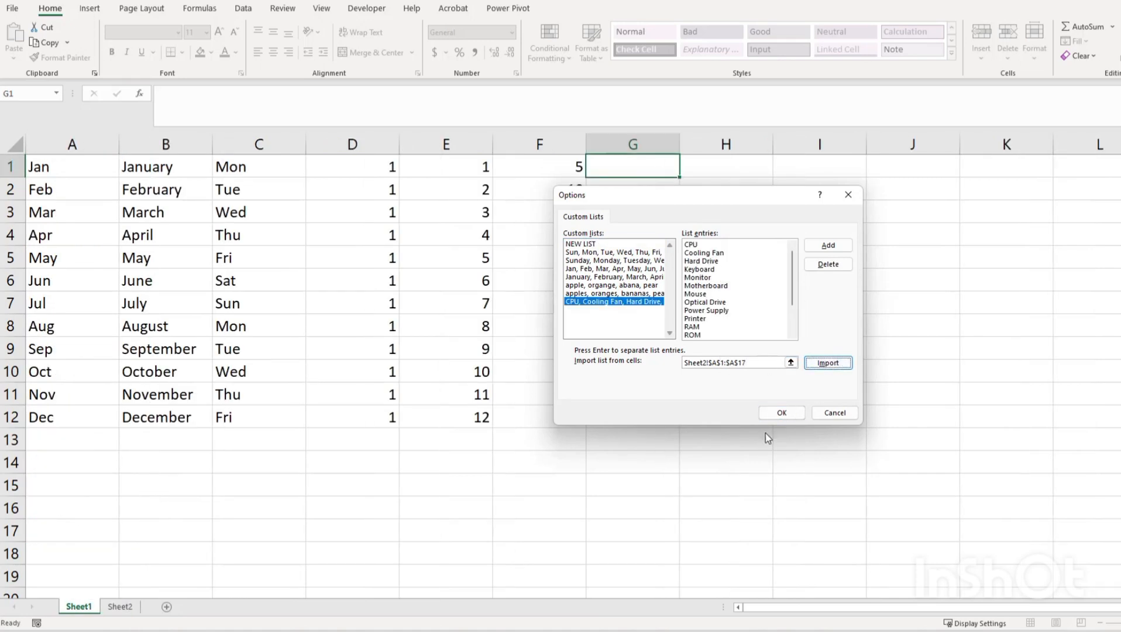
click(782, 413)
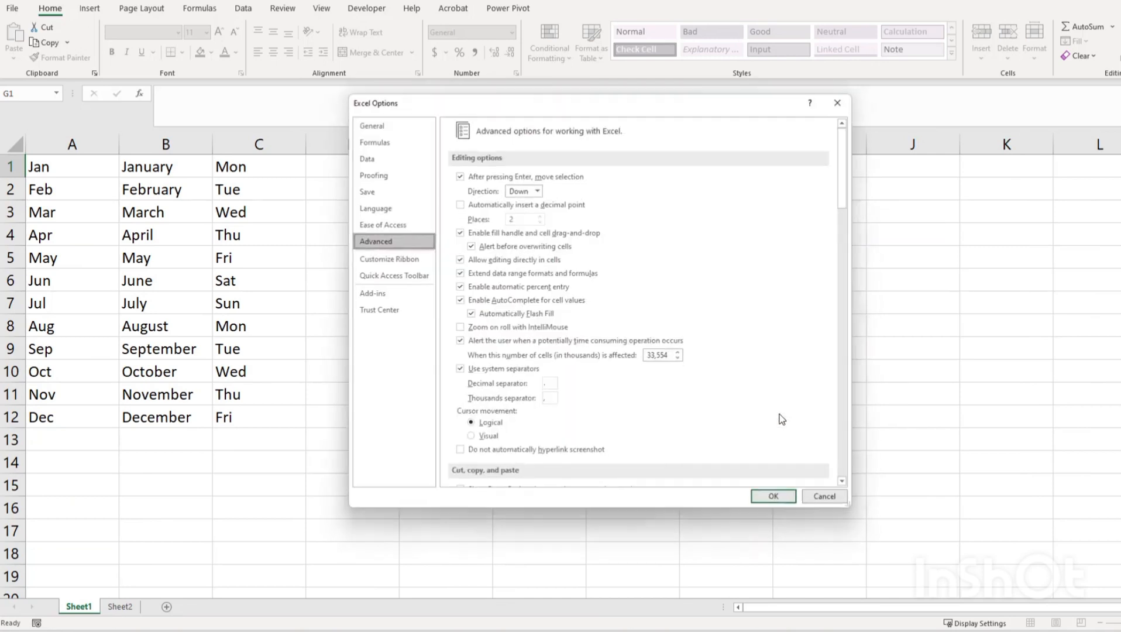
click(778, 504)
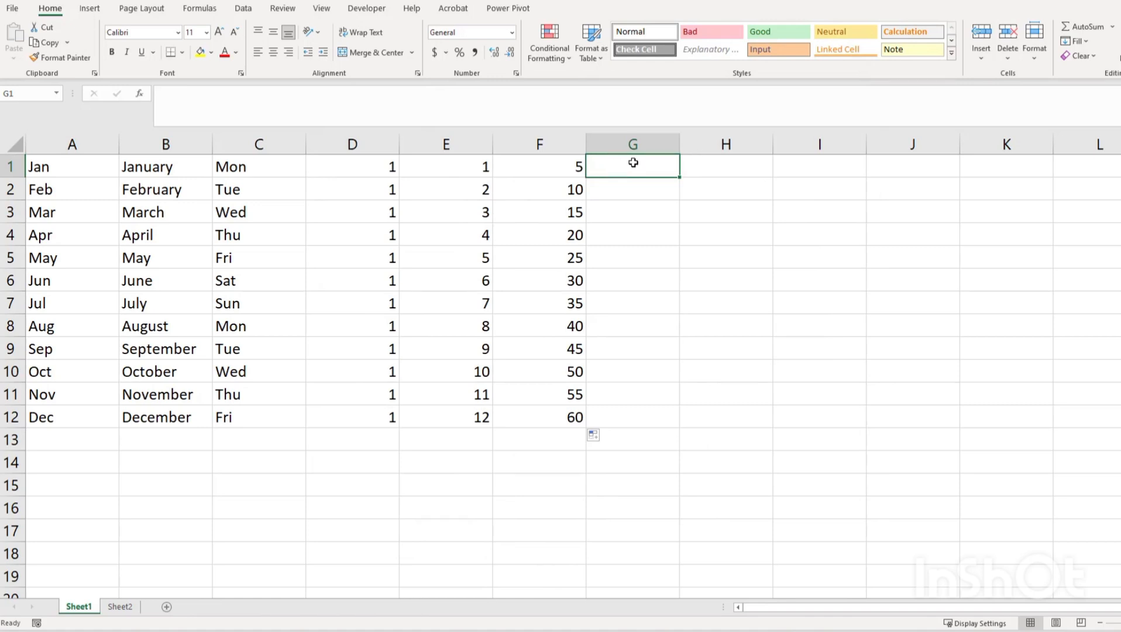
- Enter CPU in G1 on Sheet1, fill the parts list down through G12 and widen column G
text(CPU)
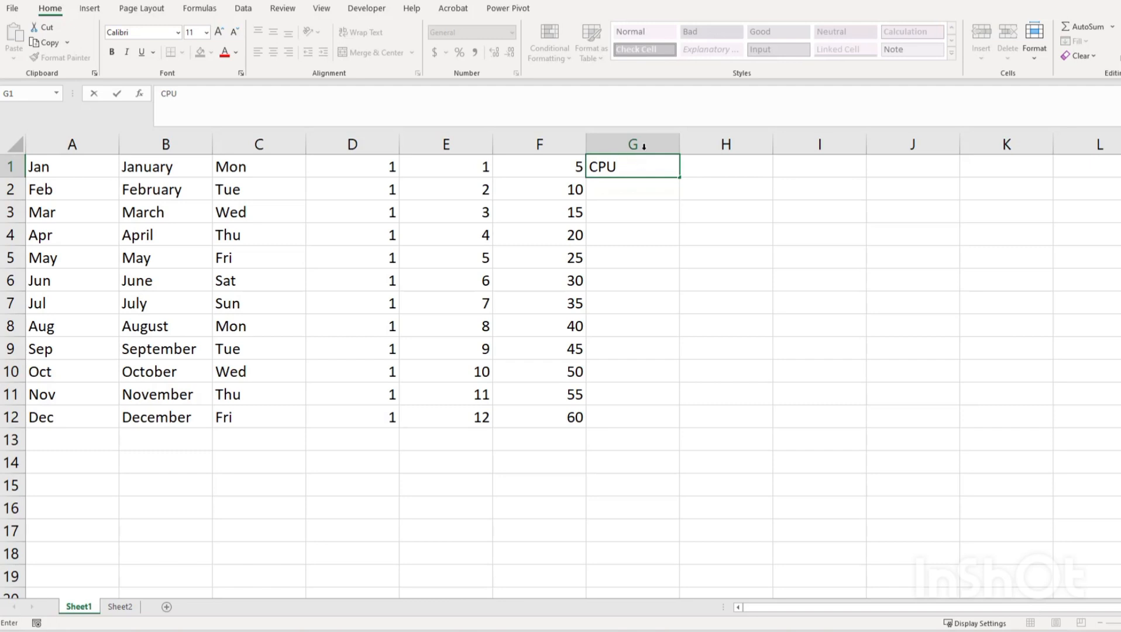
drag(681, 180, 681, 180)
double_click(681, 180)
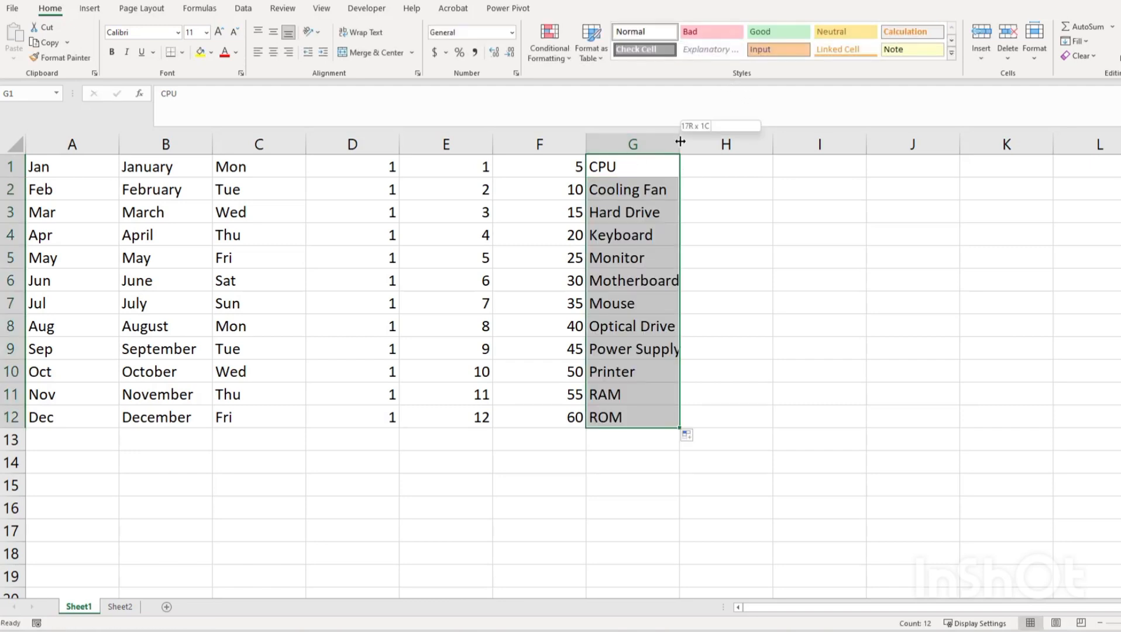
drag(680, 144, 709, 144)
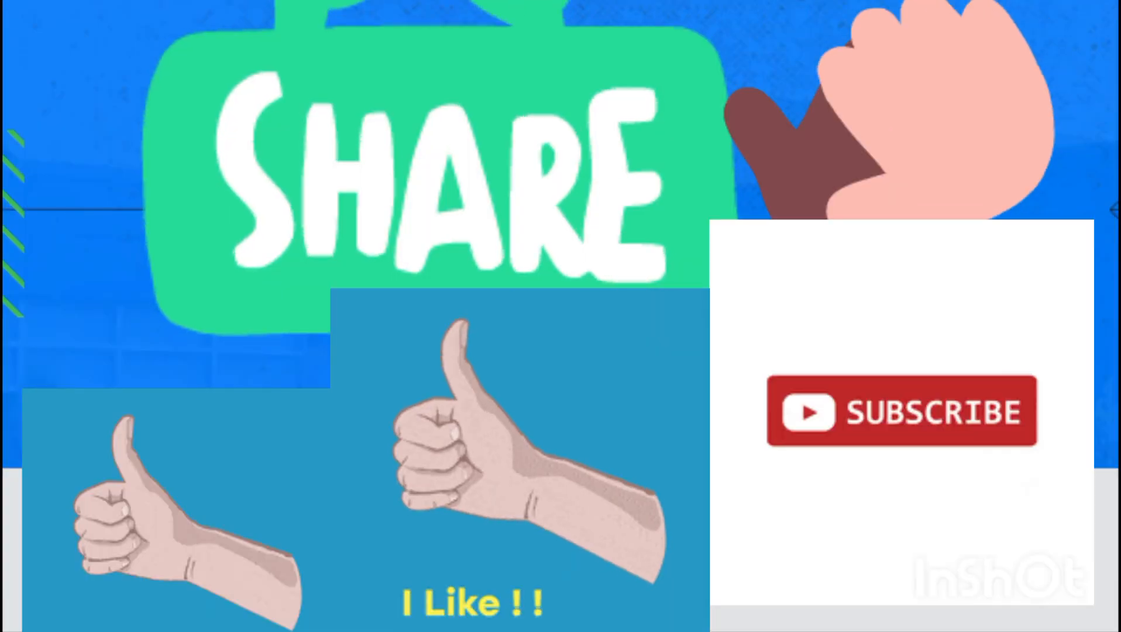